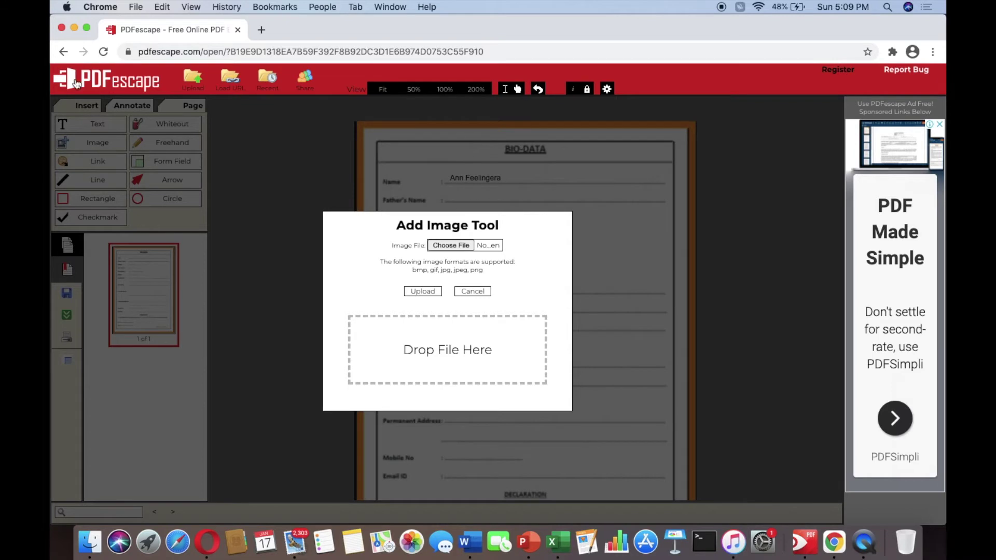
Dismiss the Add Image dialog without inserting anything and back out of link-insertion mode.
left_click(472, 291)
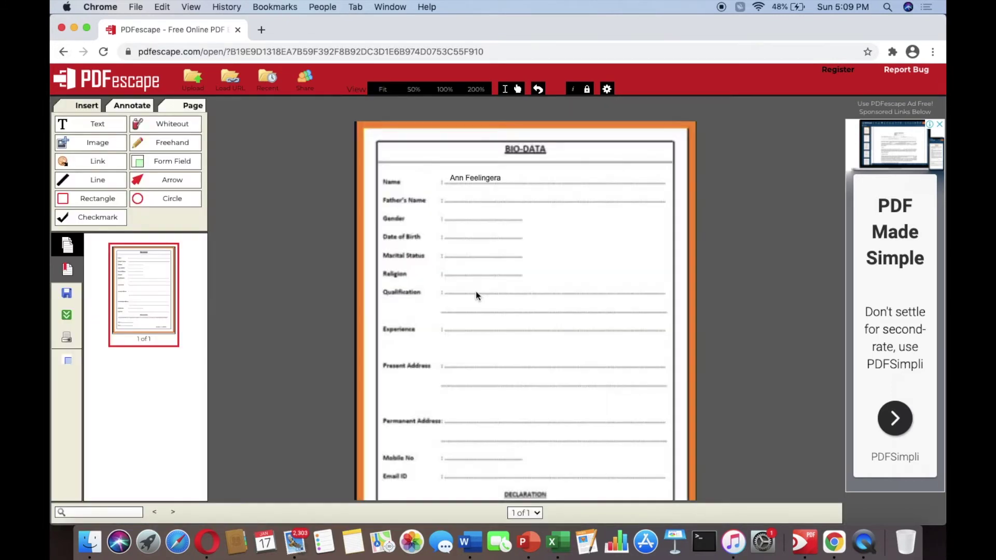
left_click(100, 164)
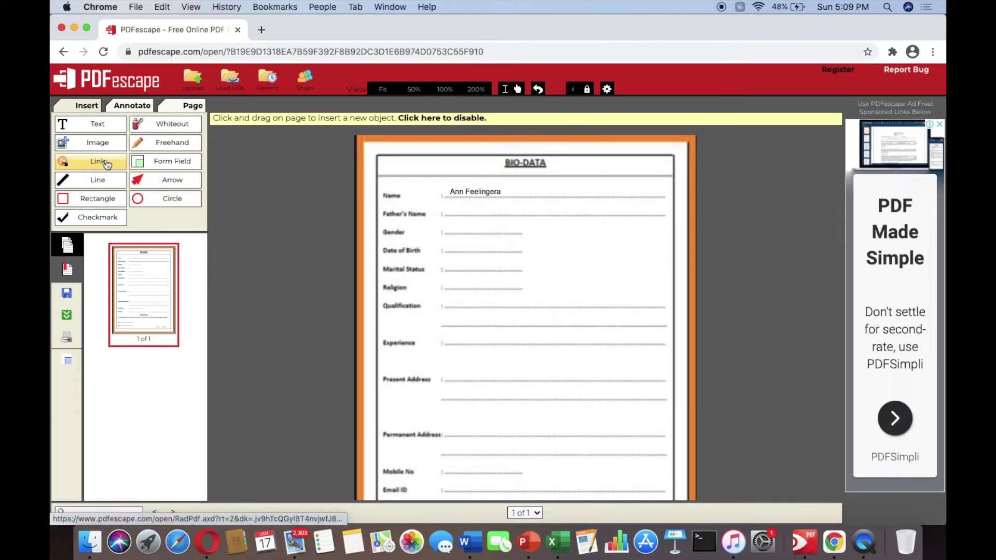
left_click(100, 181)
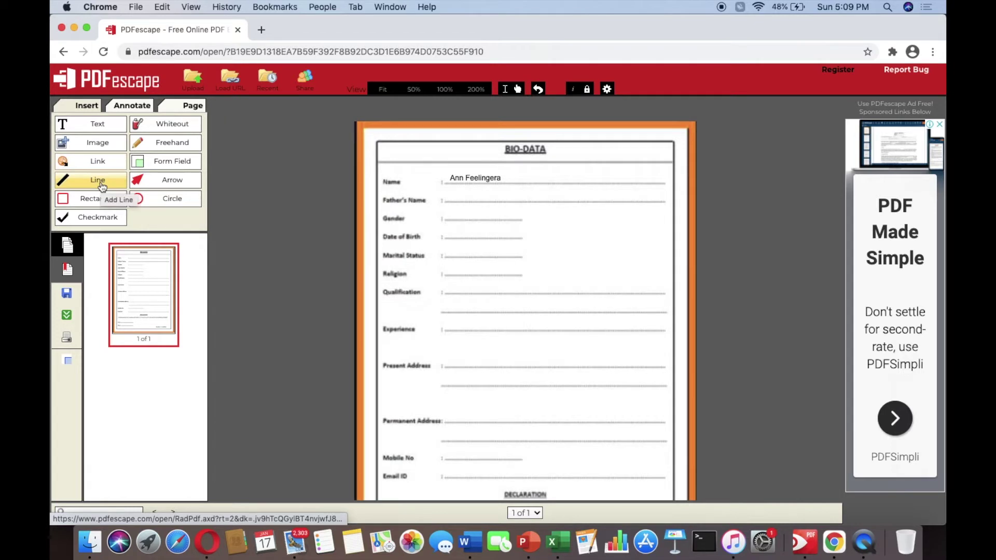
Draw a short black line across the Gender blank of the bio-data form.
left_click(102, 185)
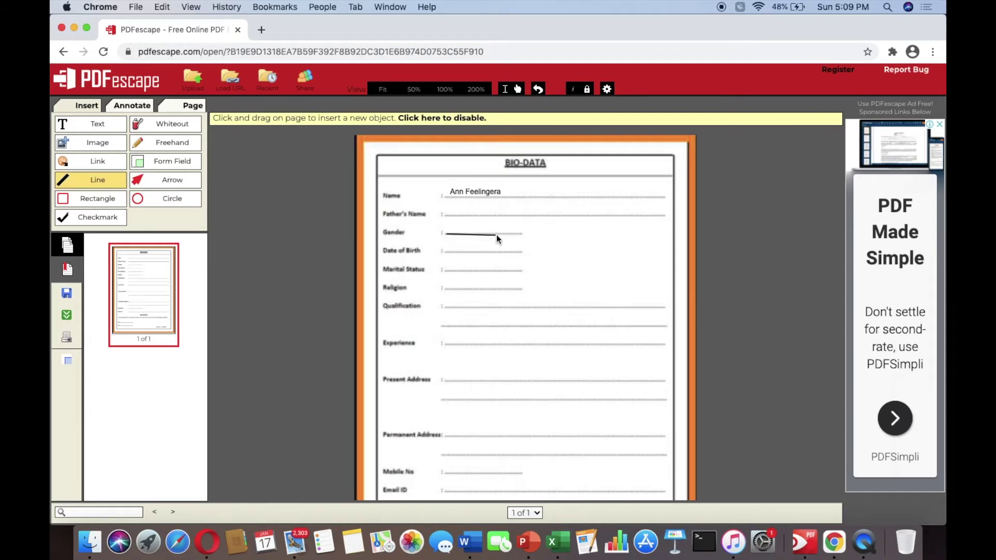
left_click_drag(509, 234, 525, 232)
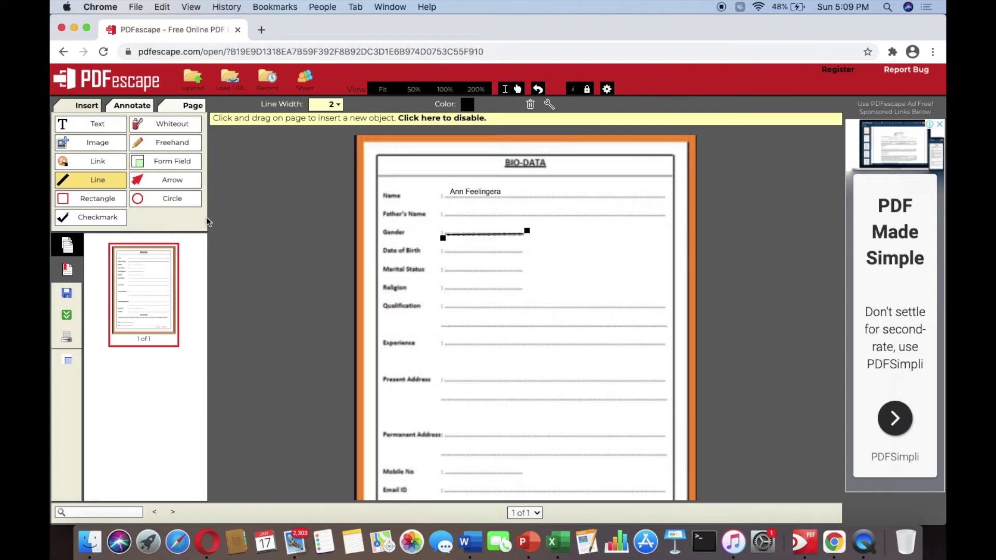
left_click(117, 186)
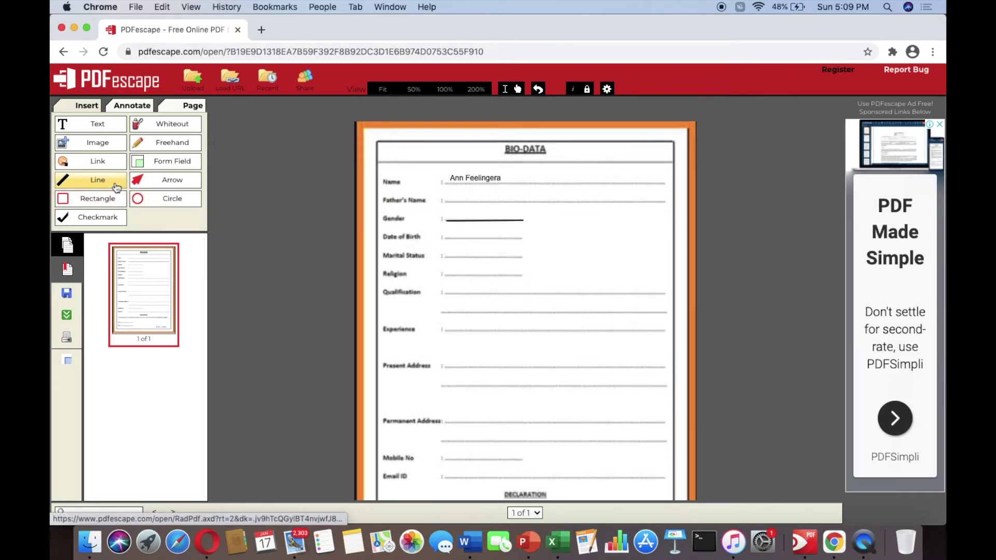
Draw a red-filled rectangle covering the Marital Status blank below the Gender line.
left_click(108, 201)
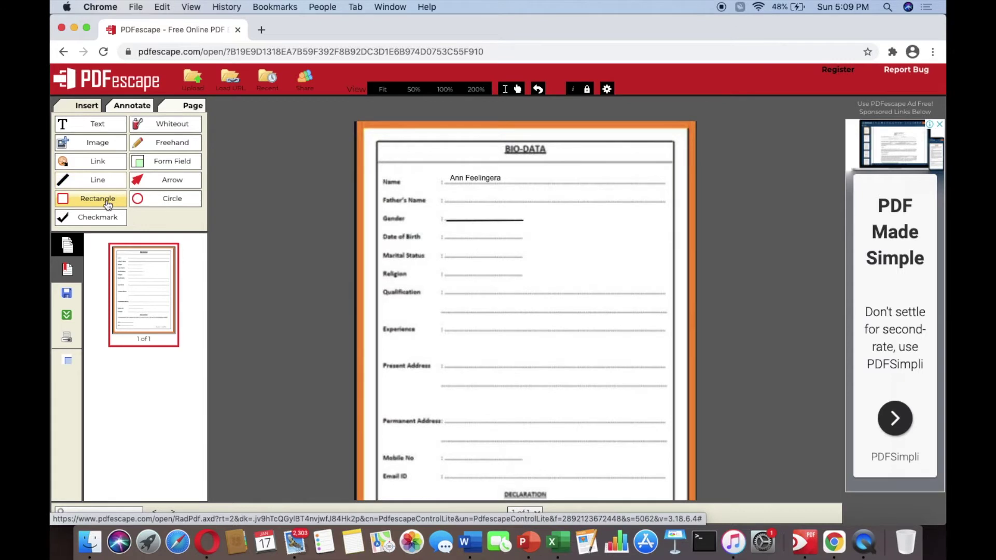
left_click(108, 202)
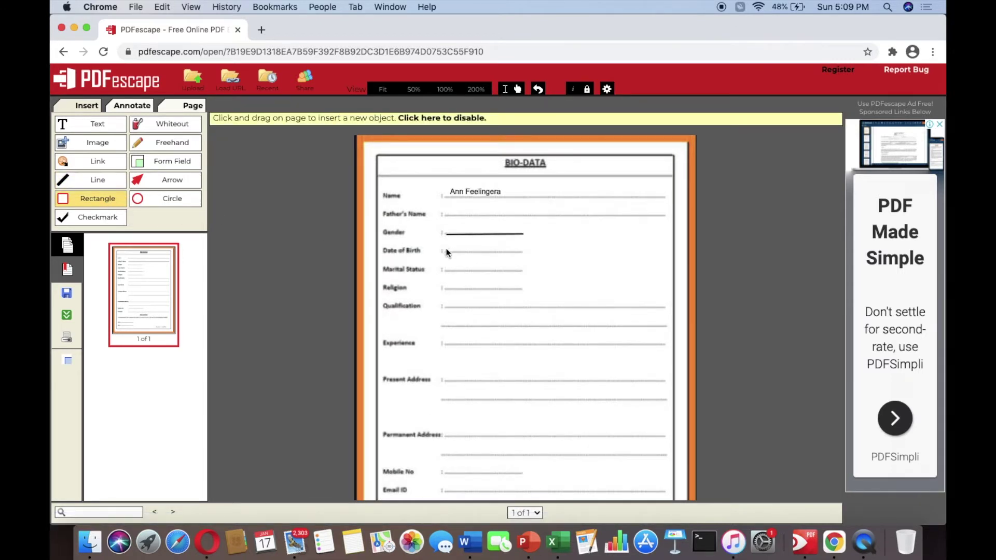
left_click_drag(447, 258, 524, 271)
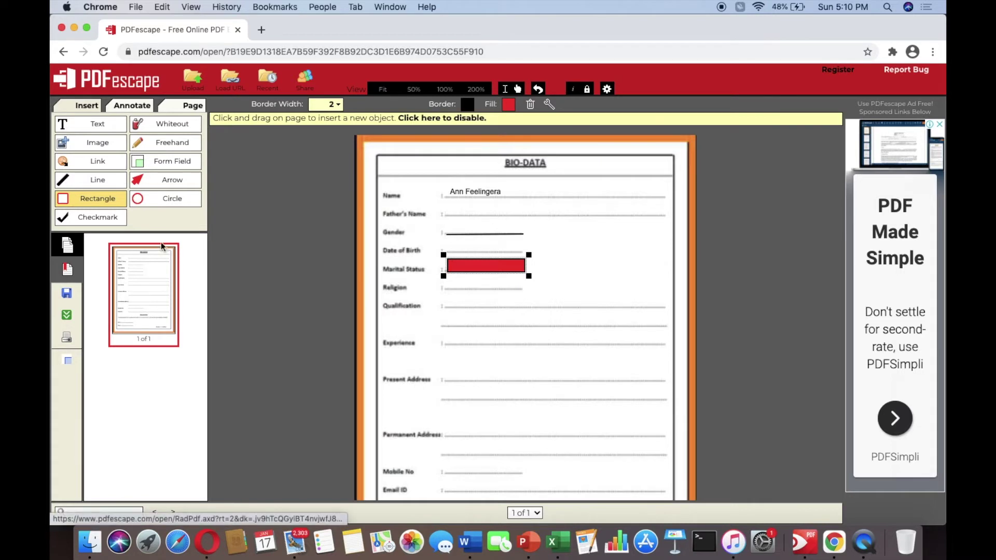
left_click(104, 222)
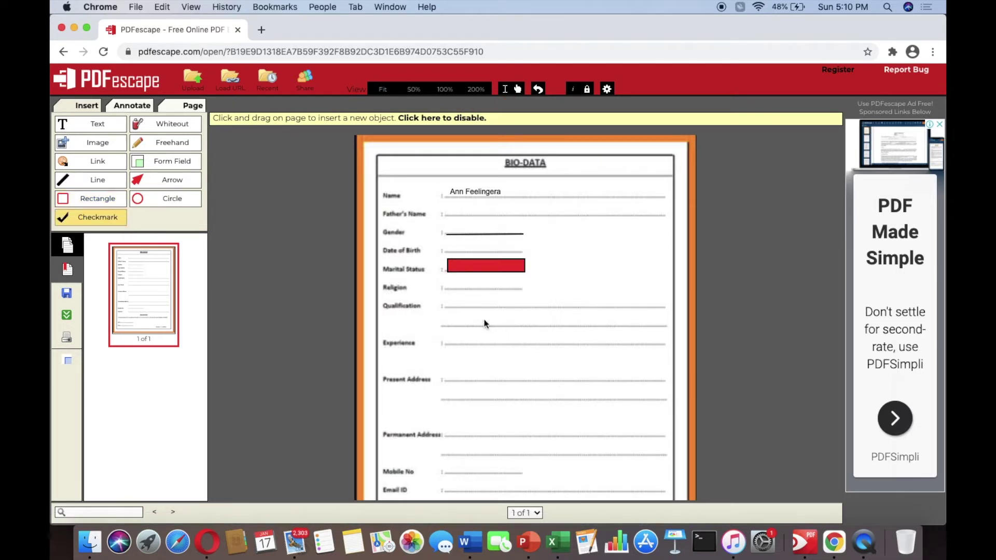
Place a checkmark beside Qualification and shrink it to a small size.
left_click(454, 301)
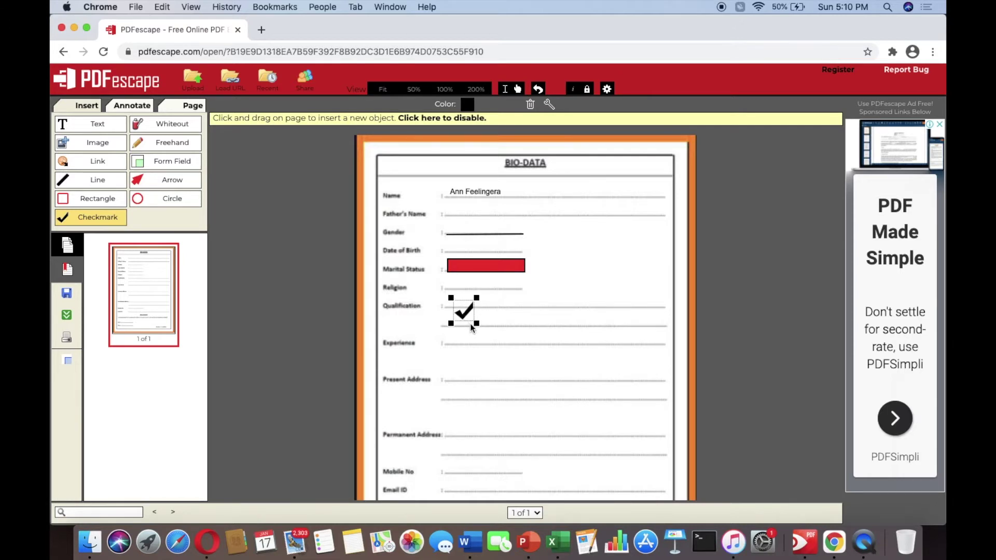
left_click_drag(476, 325, 465, 301)
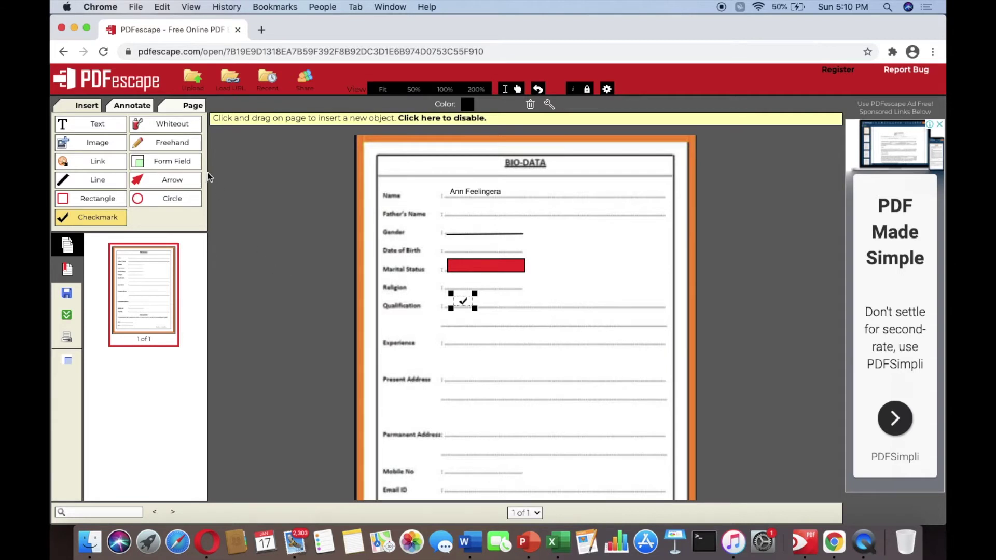
Cover the typed name on the Name line with a whiteout patch.
left_click(179, 128)
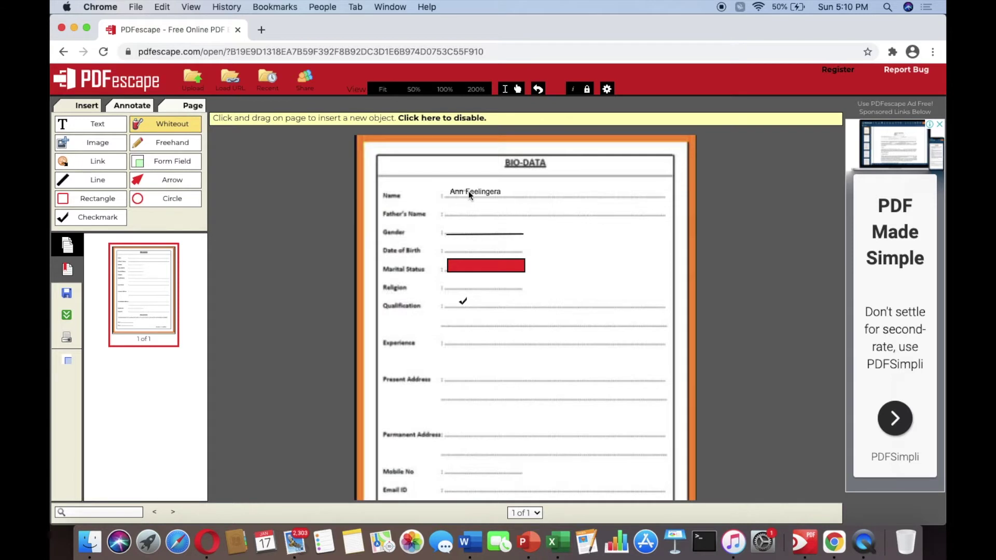
mouse_move(506, 198)
left_mouse_down()
mouse_move(446, 183)
mouse_move(445, 198)
left_mouse_up()
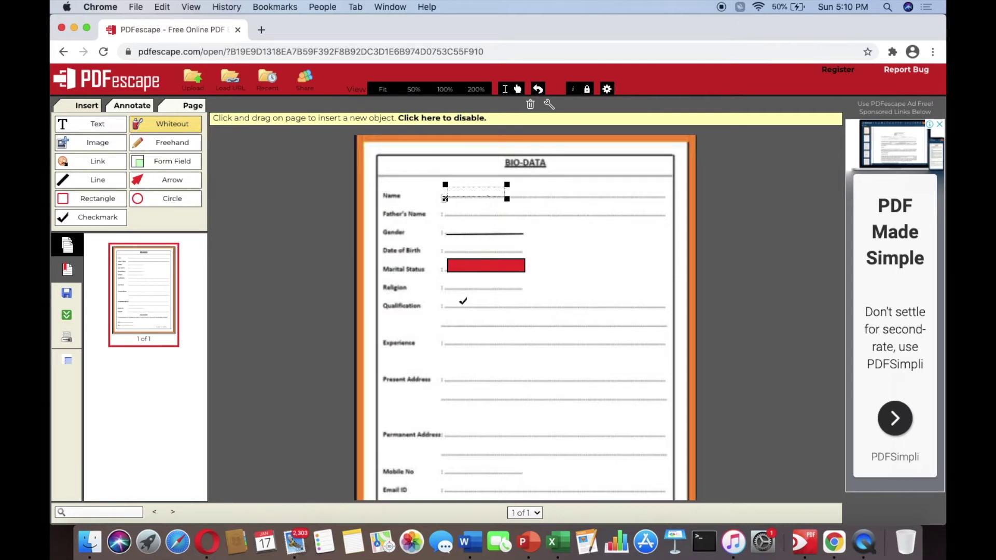
left_click(178, 132)
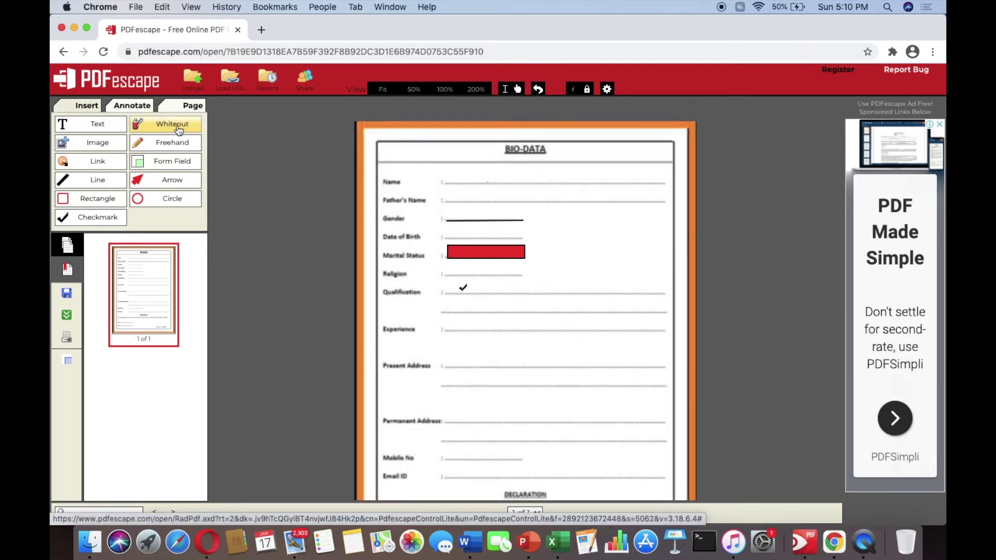
left_click(175, 148)
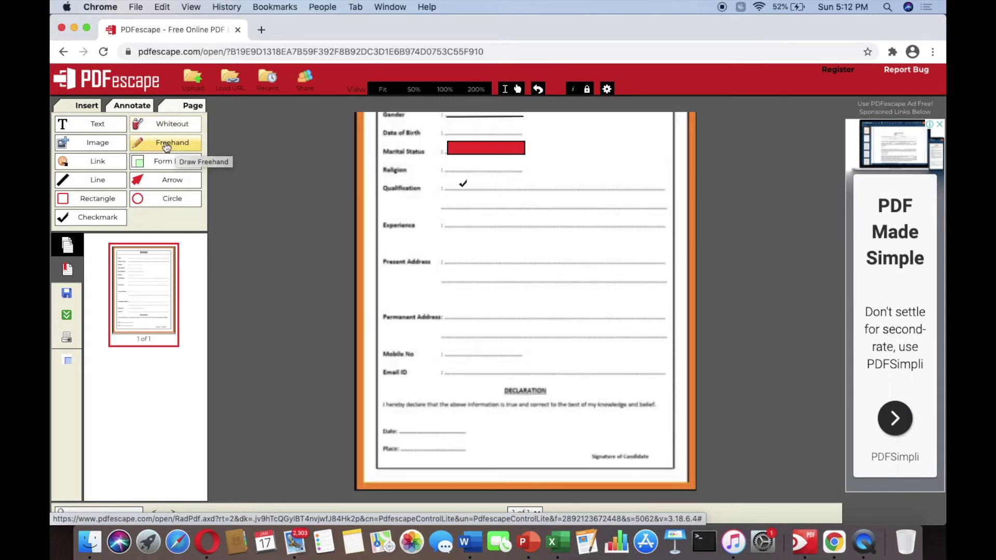
Draw a freehand signature above the Signature of Candidate line, then open the Form Field Creation Tool.
left_click(167, 145)
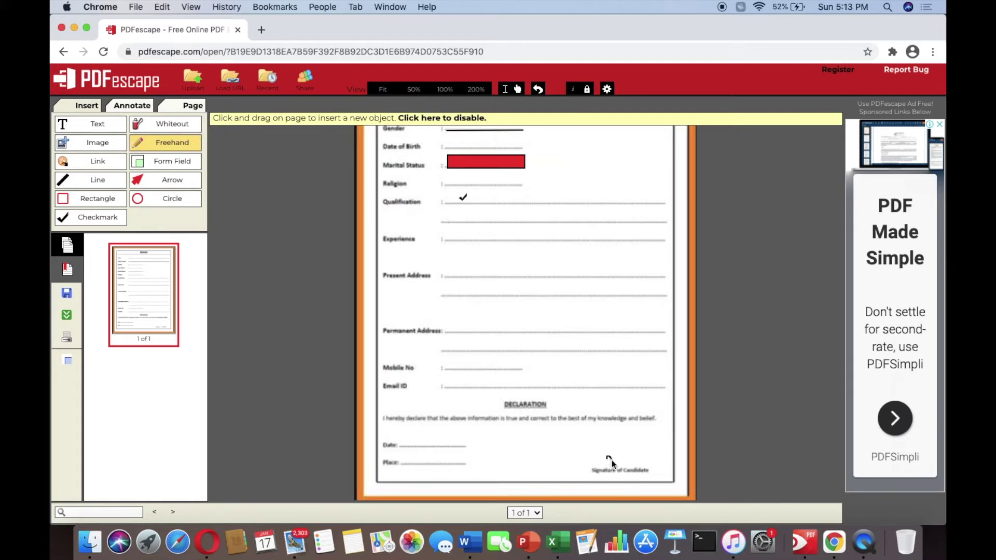
left_click_drag(608, 462, 643, 461)
left_click(181, 148)
left_click(178, 163)
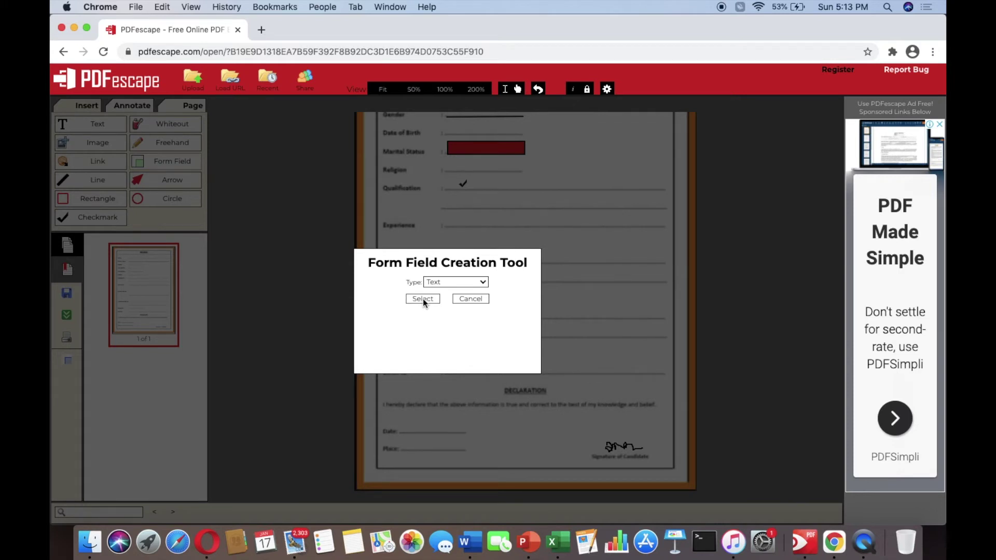
Place a Submit Button form field beside the signature, resized so the signature stays visible.
left_click(481, 283)
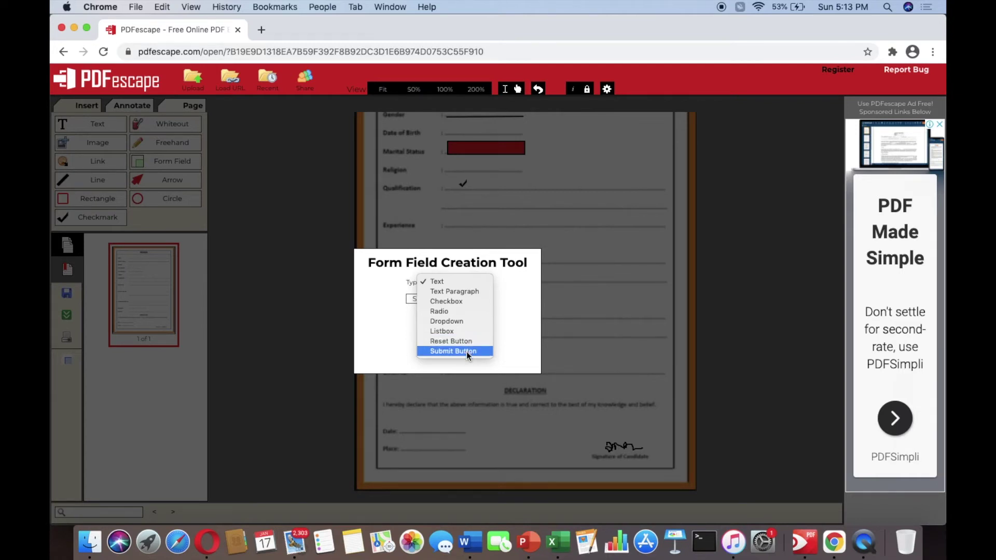
left_click(466, 352)
left_click(423, 300)
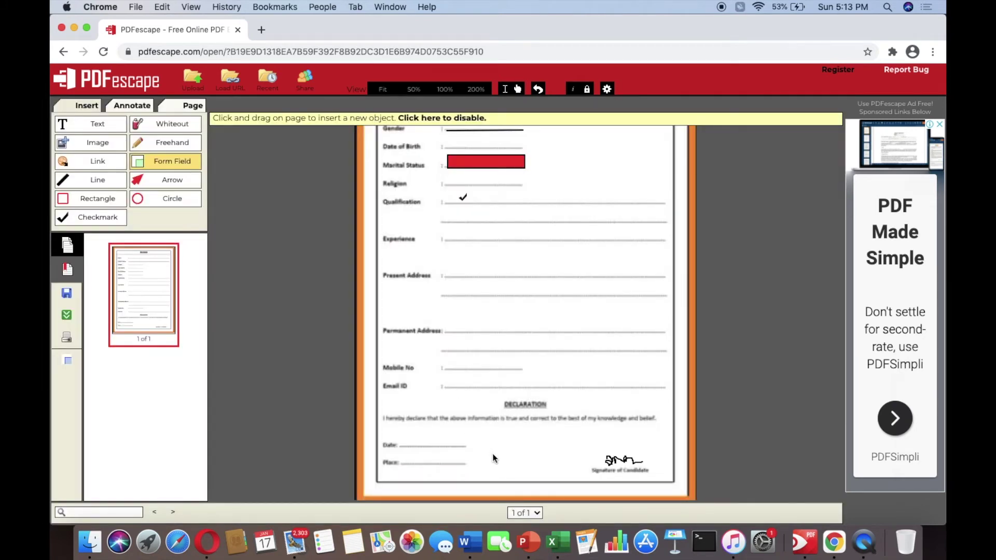
left_click(493, 458)
left_click_drag(622, 490, 580, 479)
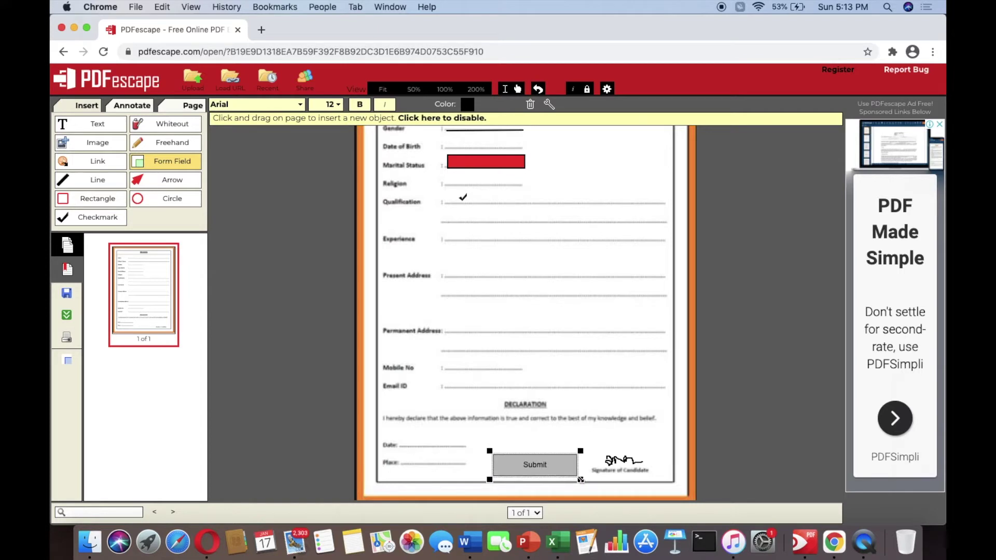
left_click_drag(488, 451, 490, 452)
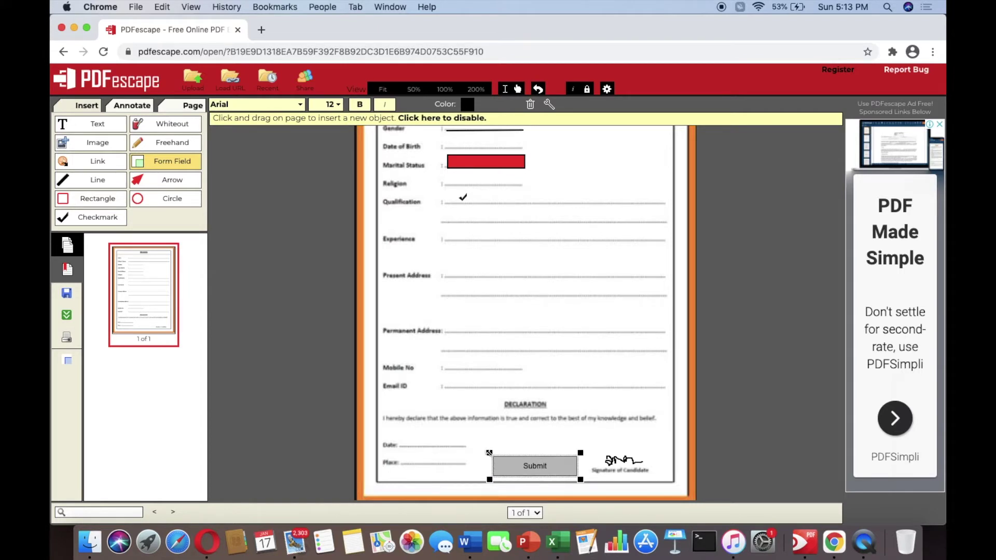
left_click(180, 164)
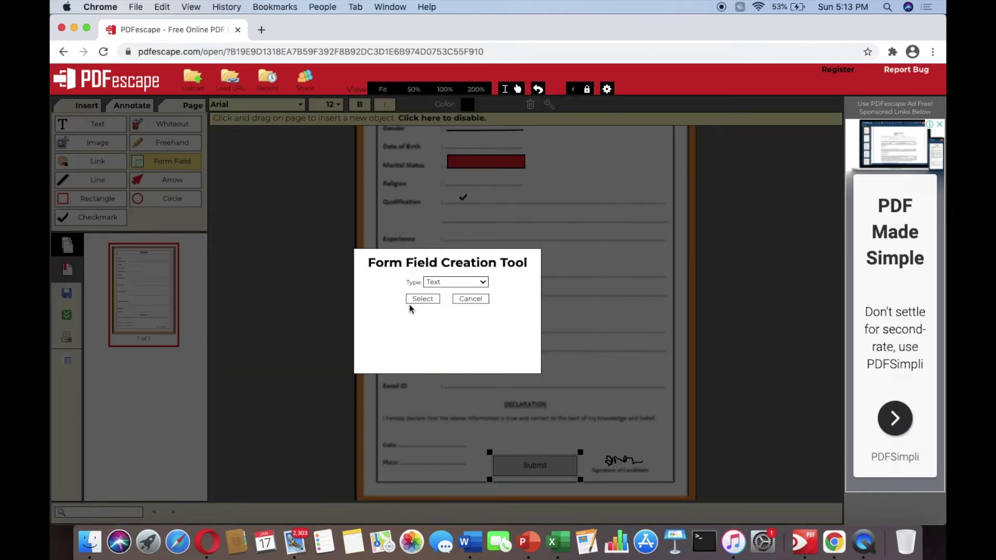
left_click(462, 300)
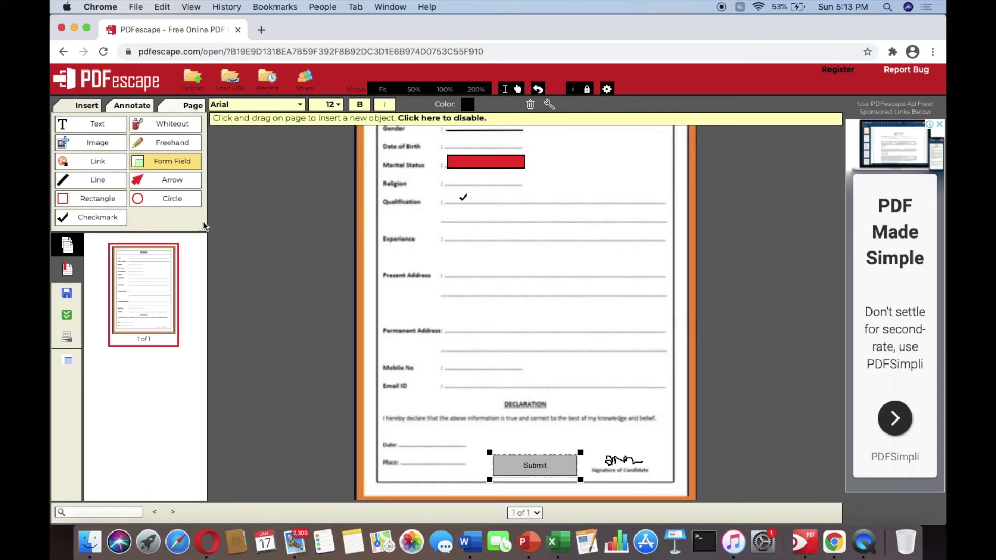
left_click(173, 180)
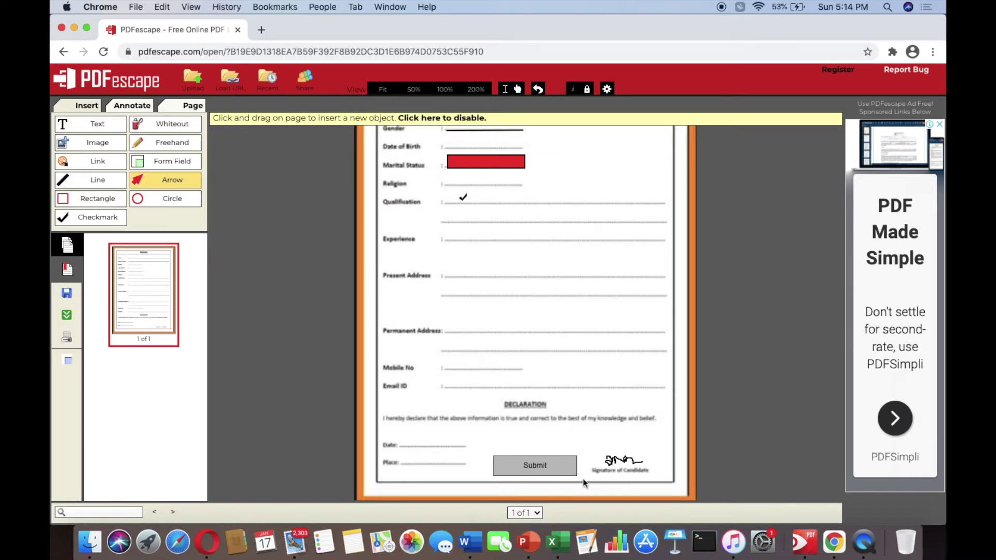
Draw an arrow toward the Submit button, undoing a stray red circle drawn below it.
left_click_drag(563, 472, 565, 472)
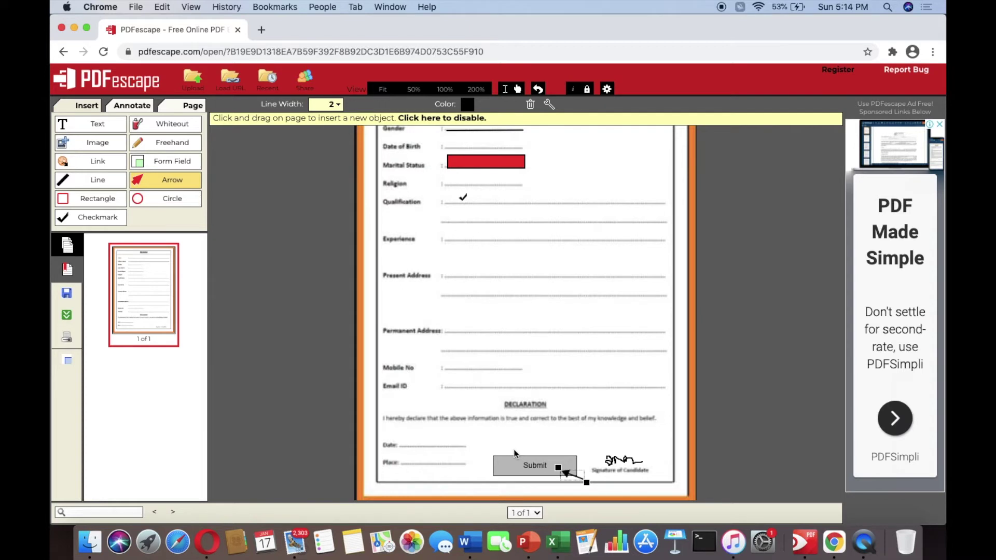
left_click(164, 205)
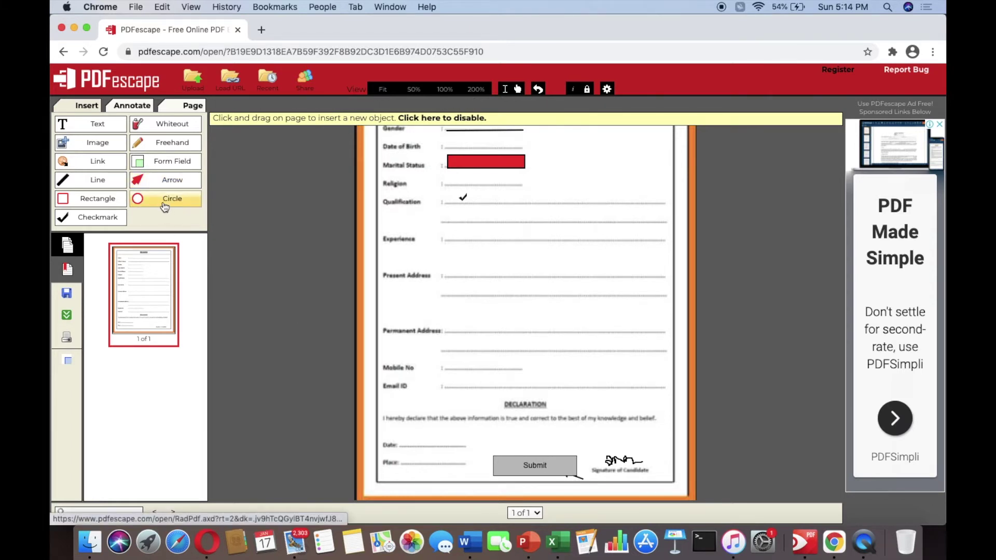
left_click_drag(577, 476, 626, 524)
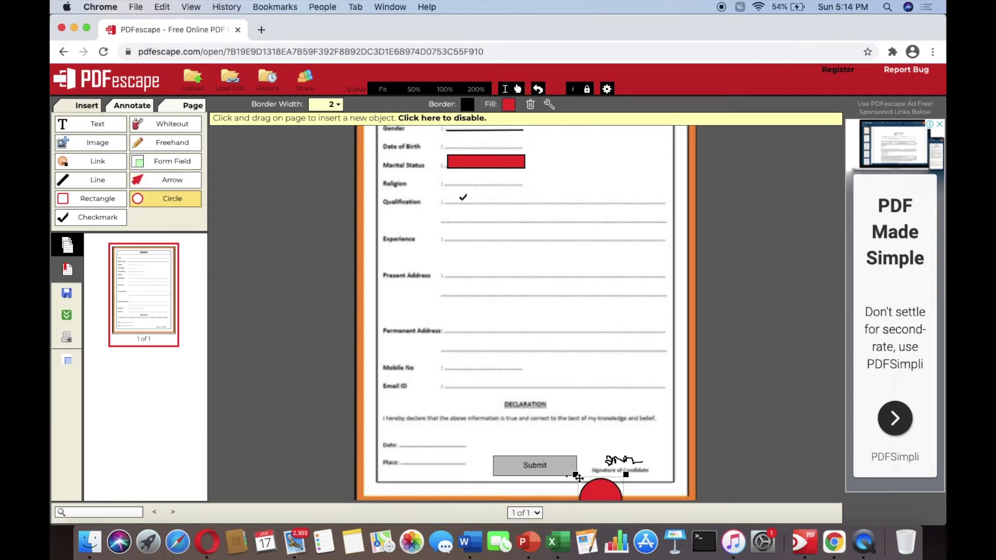
left_click(538, 88)
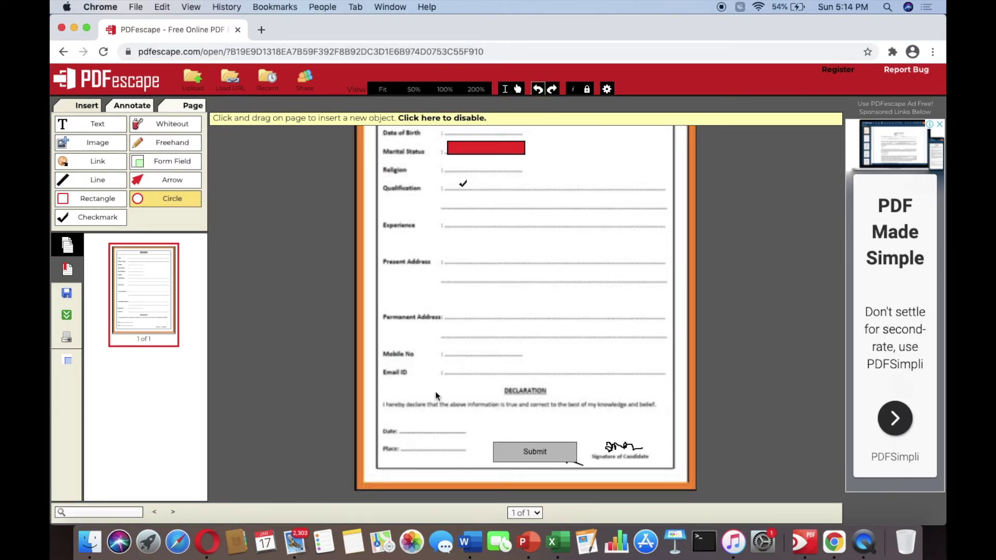
Move the arrow up beside the Submit button and add a red ellipse beside Present Address.
left_click(166, 205)
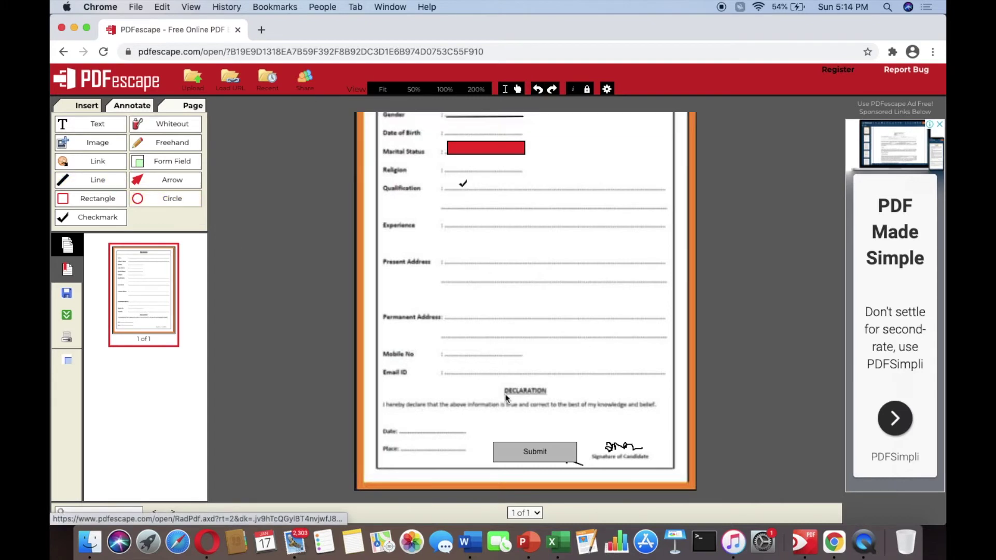
left_click(580, 464)
mouse_move(579, 464)
left_mouse_down()
mouse_move(587, 456)
mouse_move(595, 468)
left_mouse_up()
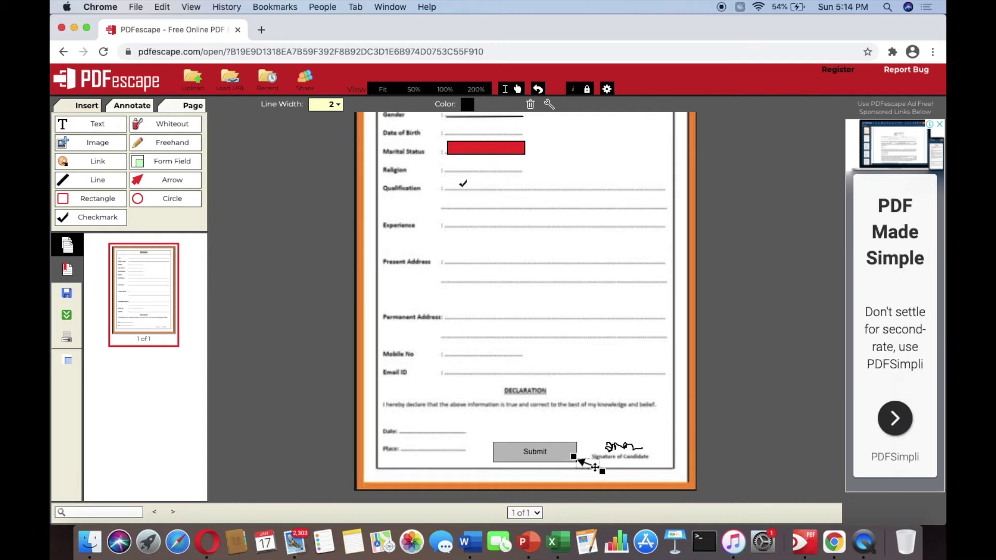
left_click(166, 199)
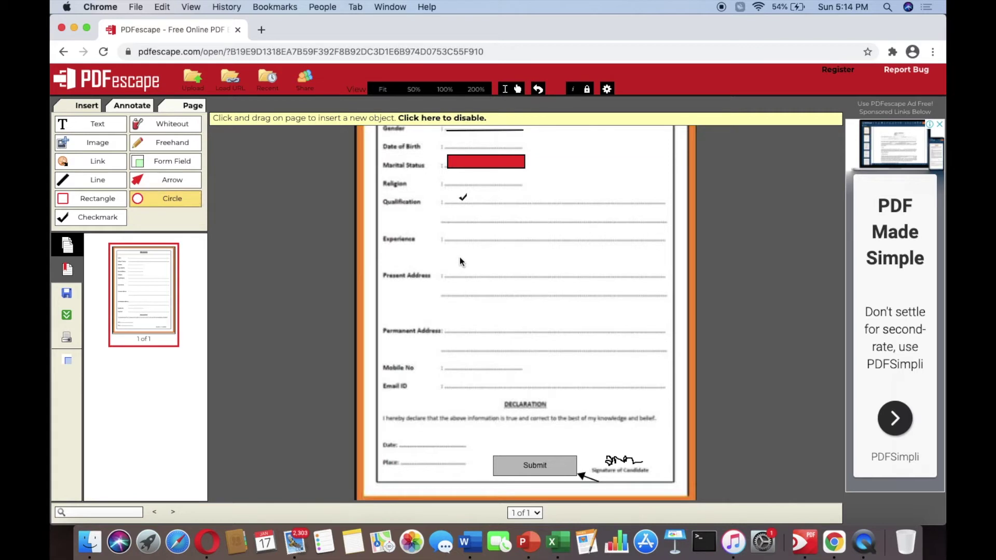
left_click_drag(487, 275, 487, 275)
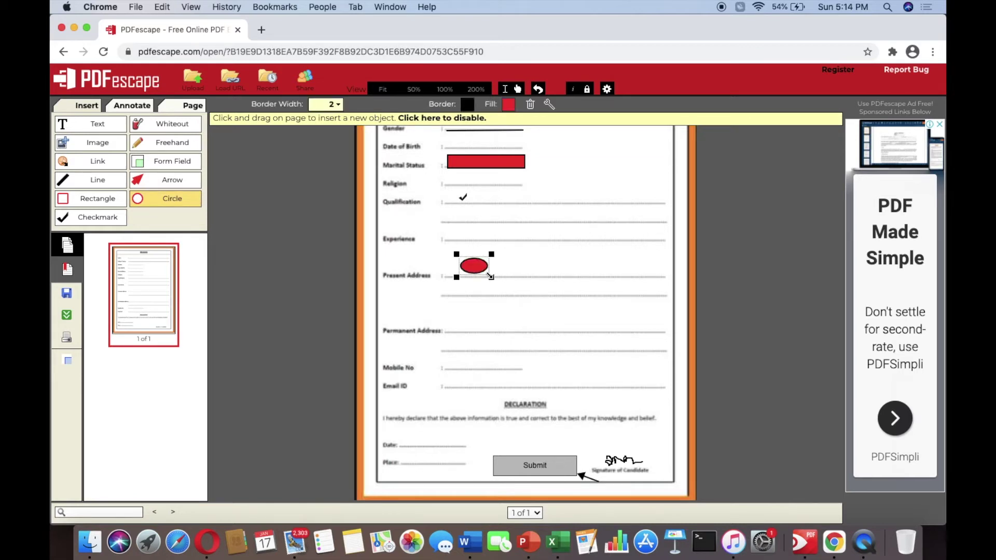
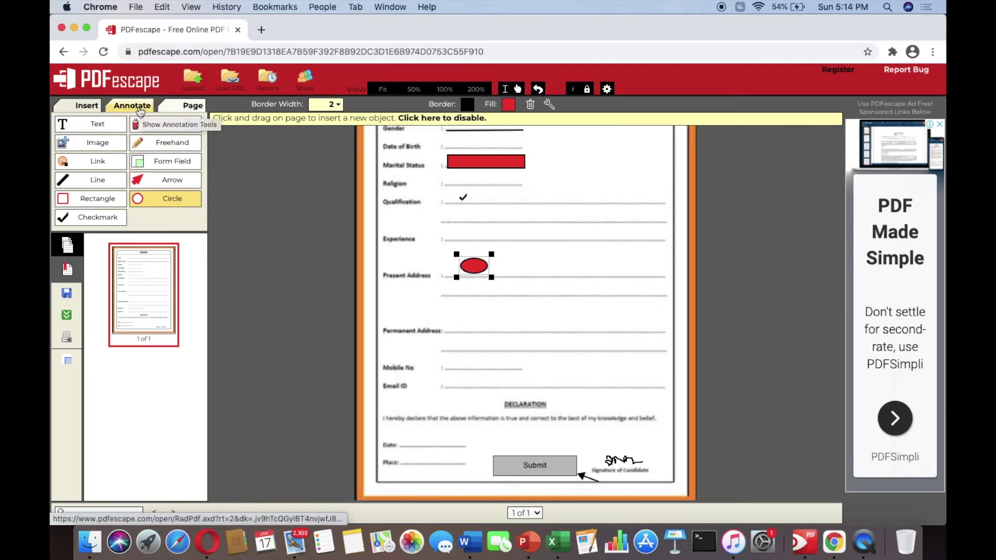
Place a sticky note on the Experience line reading '10 years in corpoate company'.
left_click(139, 107)
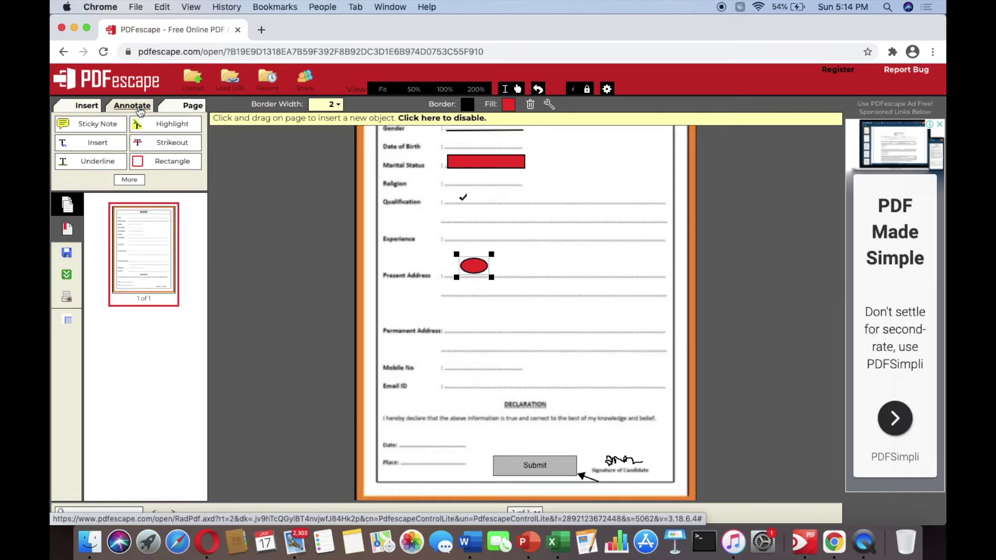
left_click(132, 180)
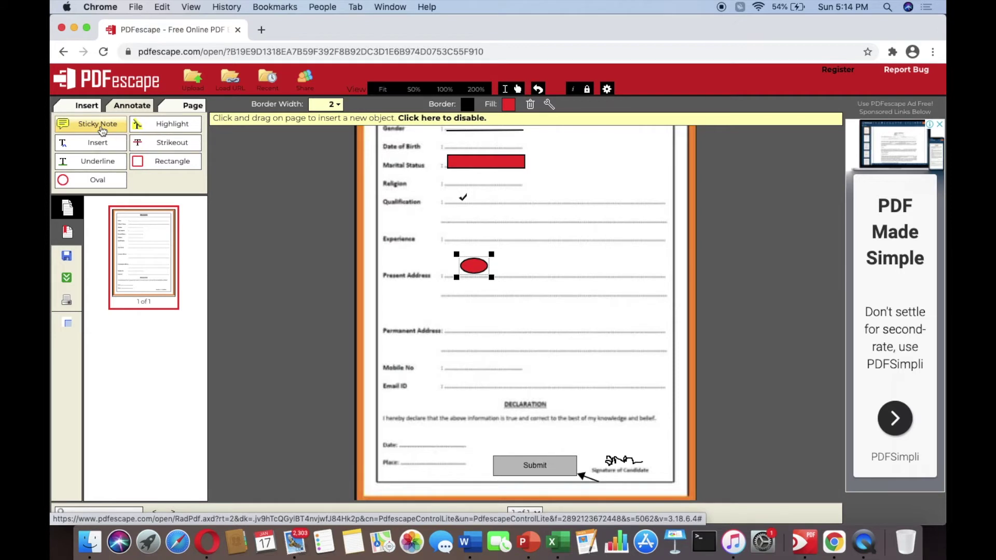
left_click(102, 130)
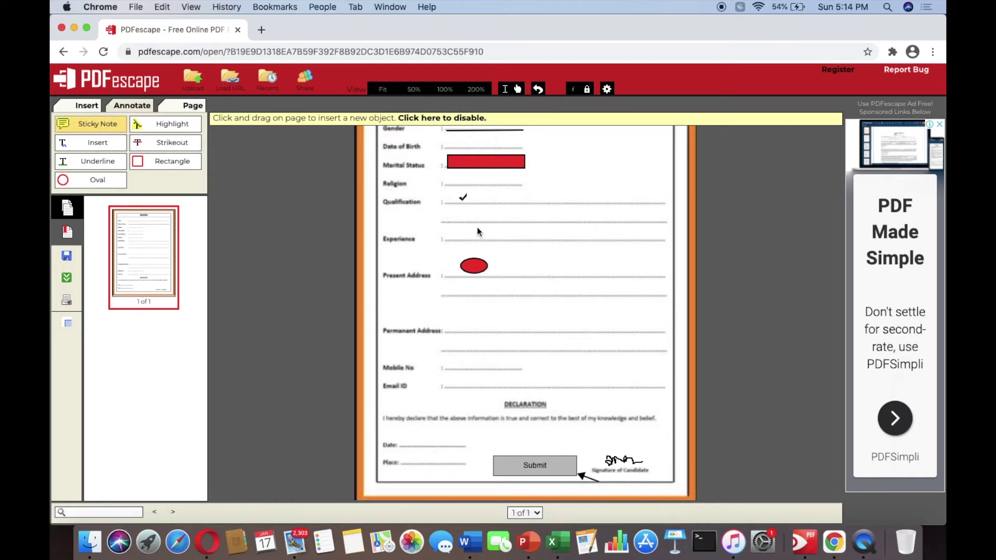
left_click_drag(501, 239, 509, 239)
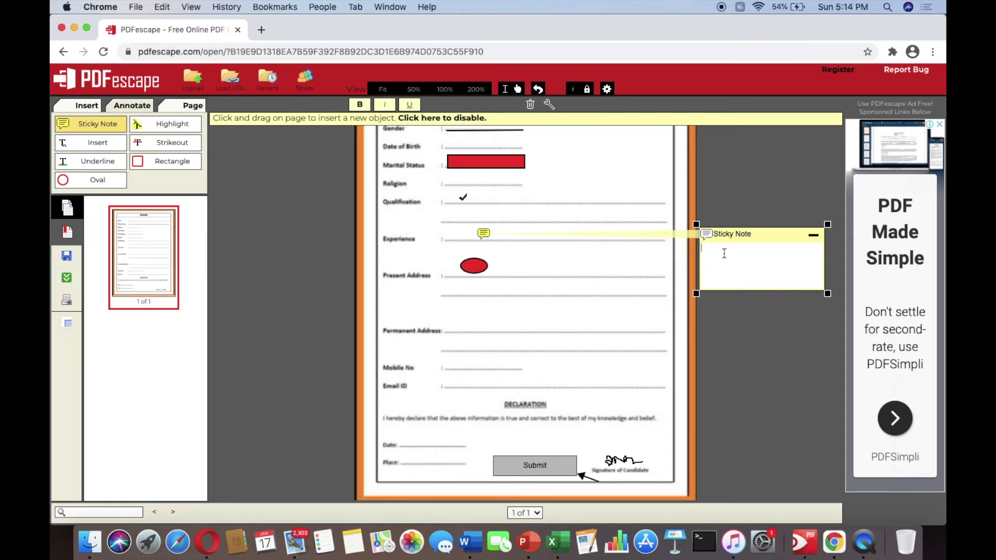
type("4")
key("BackSpace")
type("10 years in corpoate c")
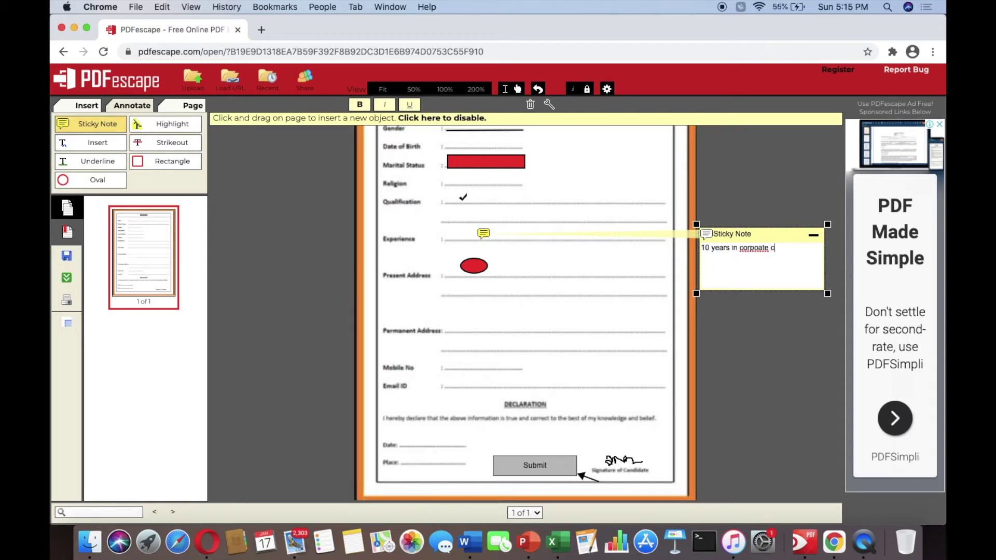
type("ompany")
Add an insertion mark reading 'not qualified' on the blank line below Qualification.
left_click(111, 125)
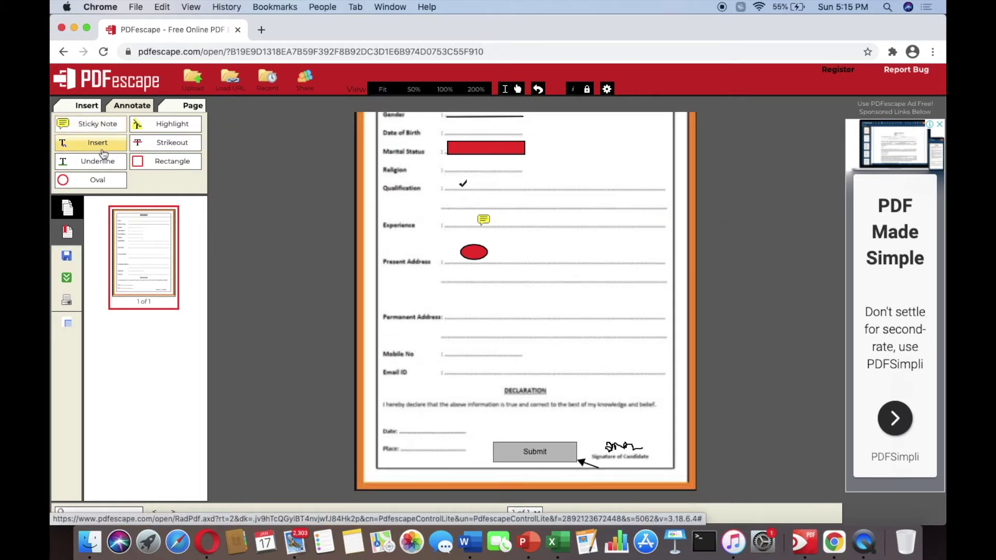
left_click(104, 150)
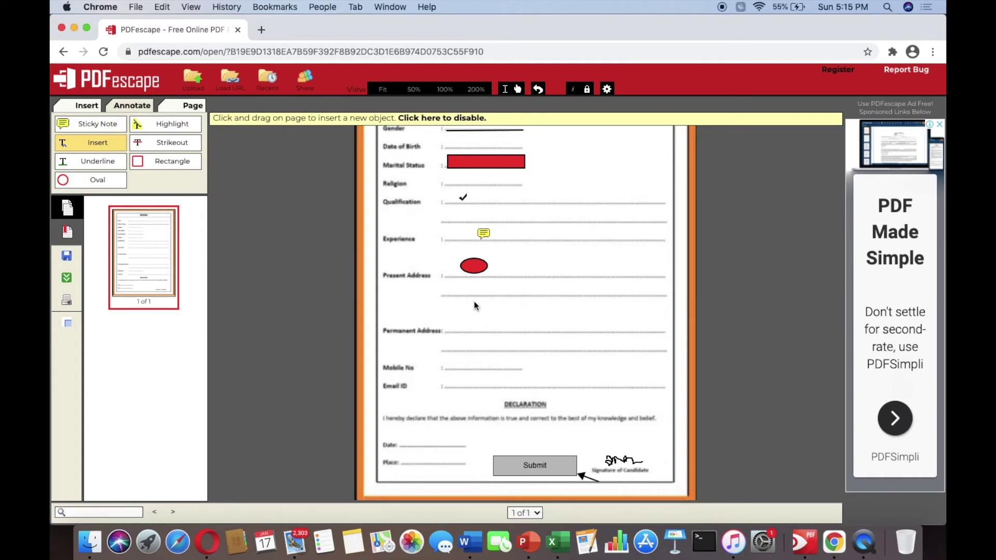
left_click(477, 220)
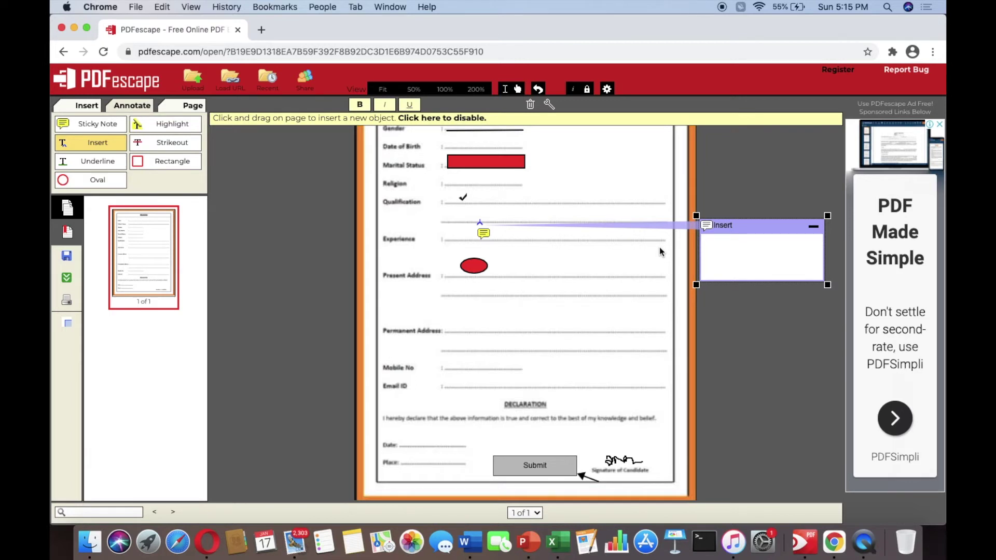
type("not qualified")
Remove the stray empty insertion mark from the Experience line.
left_click(575, 236)
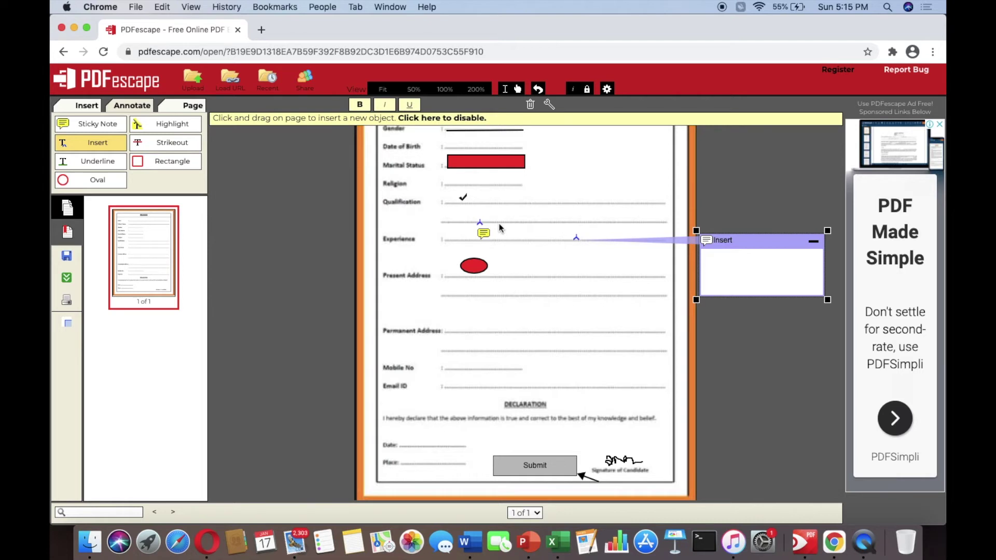
left_click(93, 145)
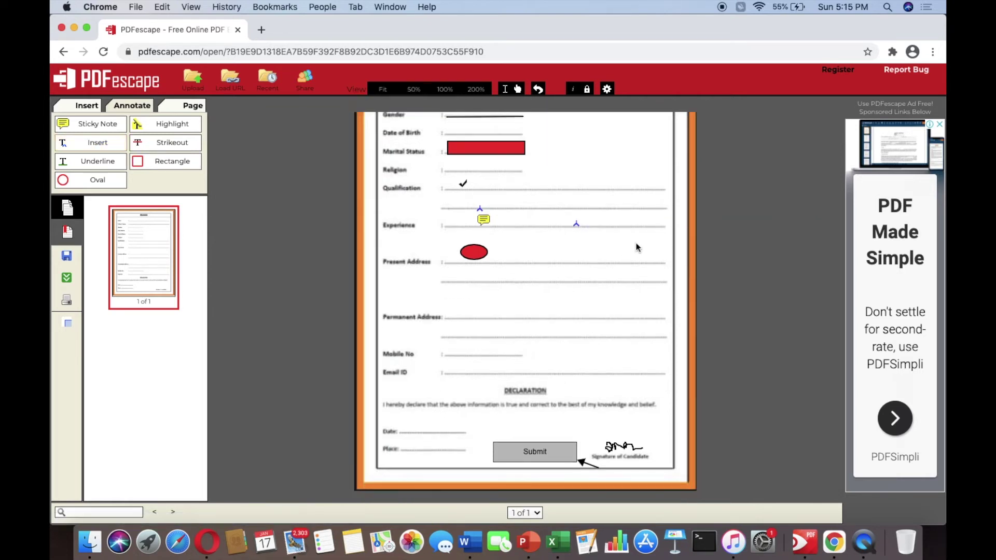
left_click(578, 224)
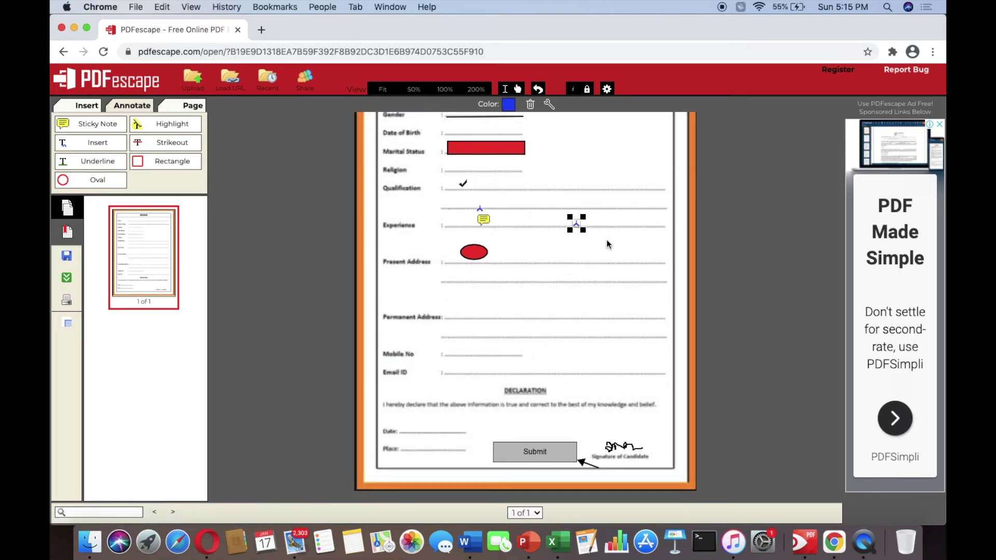
left_click(530, 103)
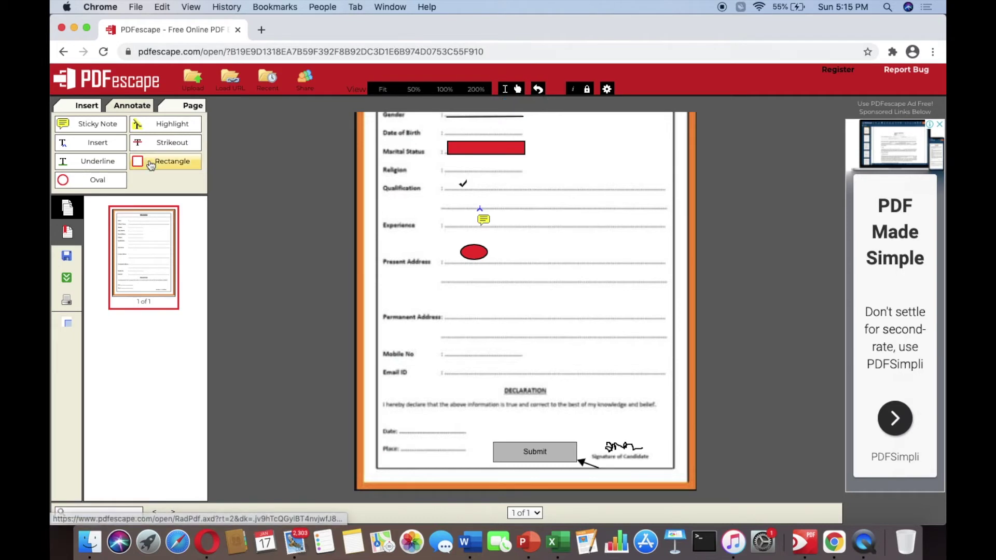
Underline the full Permanent Address line and change the underline colour to black.
left_click(105, 165)
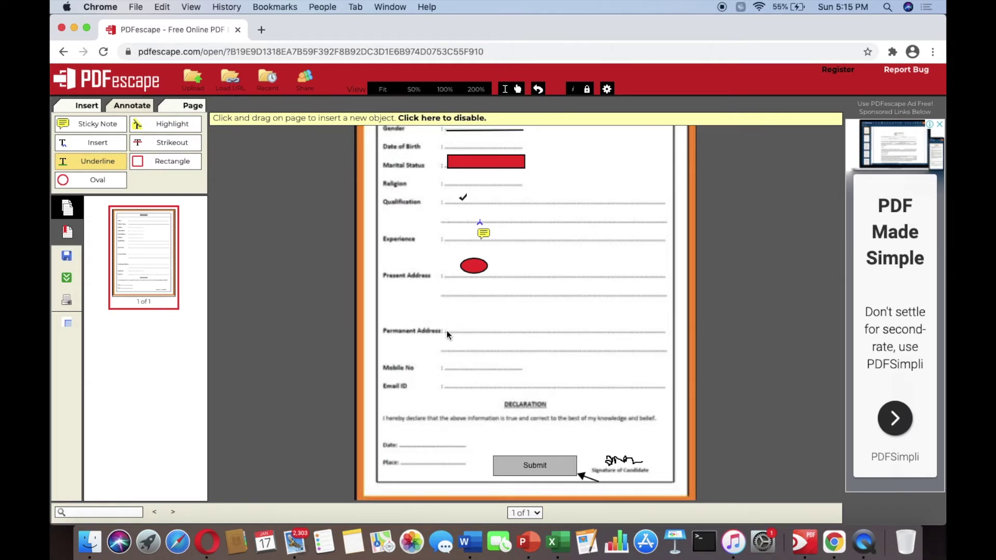
left_click_drag(447, 331, 577, 332)
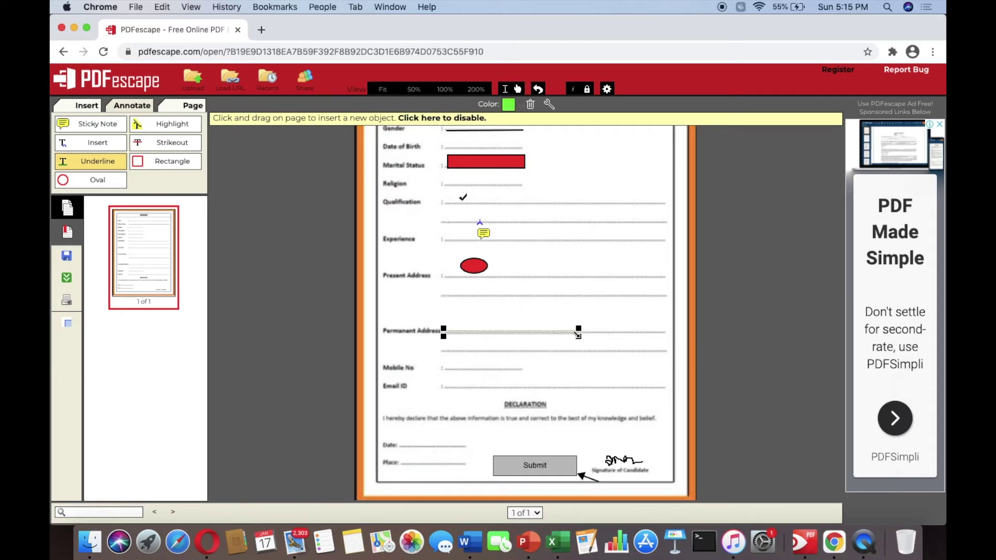
left_click(508, 106)
left_click(525, 124)
left_click(103, 167)
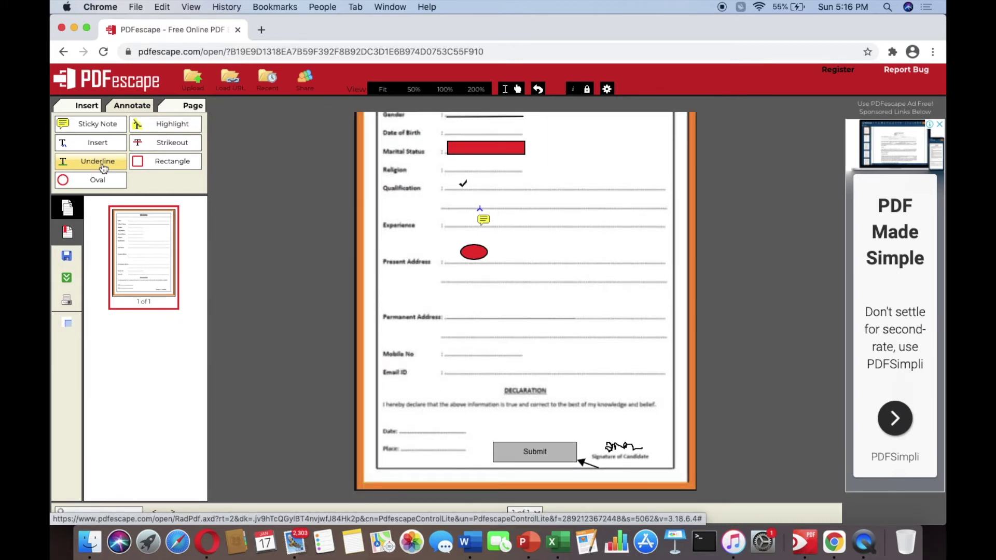
Draw a red oval below Present Address and highlight the DECLARATION heading in yellow.
left_click(99, 182)
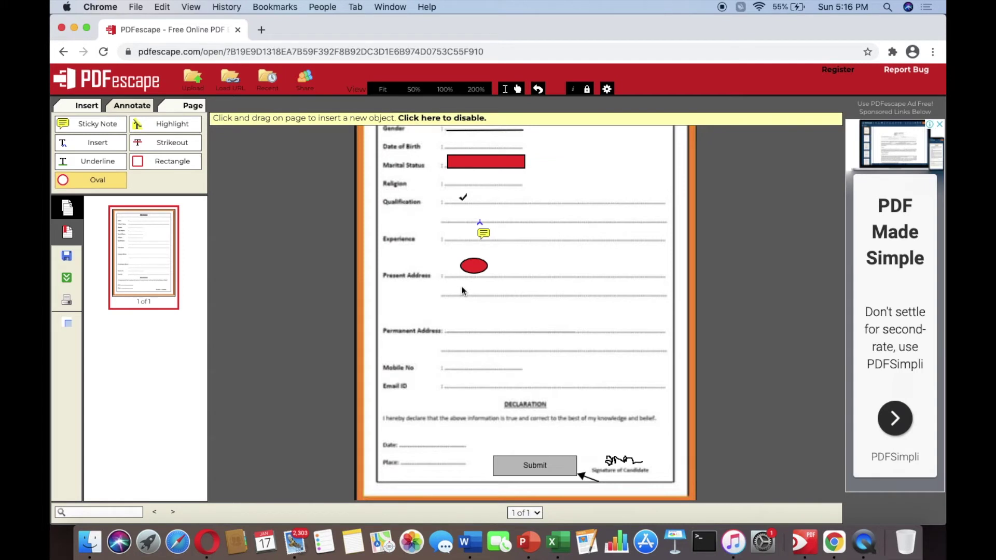
left_click_drag(463, 288, 516, 295)
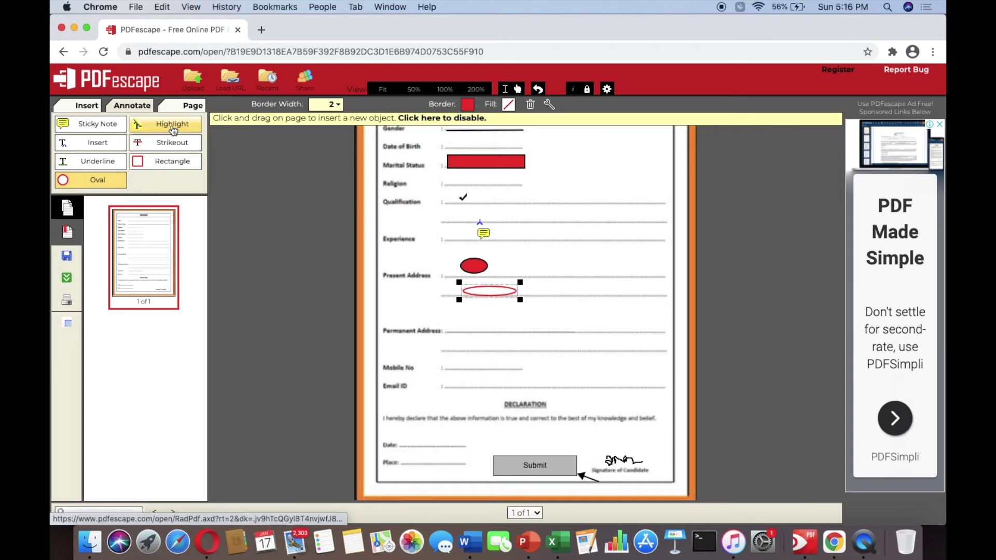
left_click(173, 126)
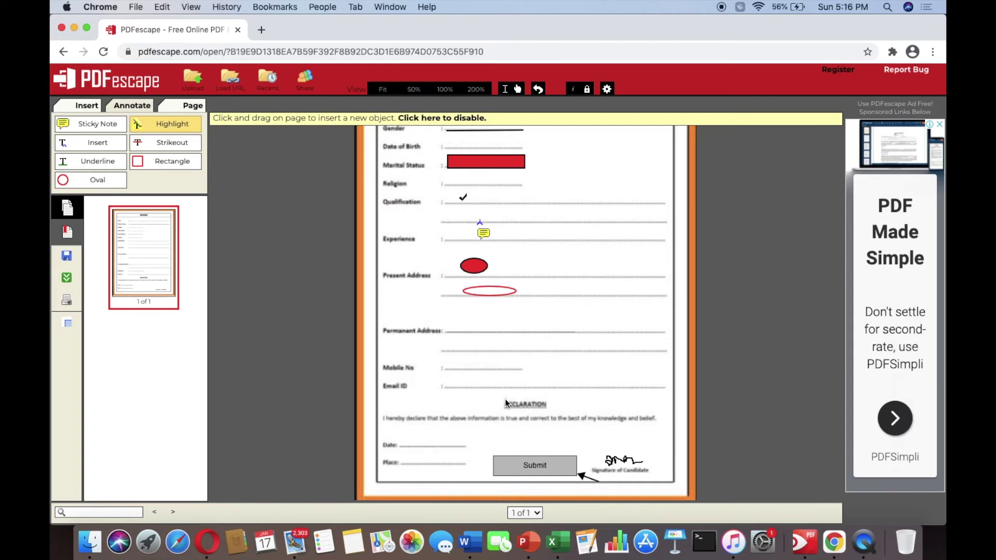
left_click_drag(506, 400, 558, 416)
left_click_drag(501, 397, 496, 396)
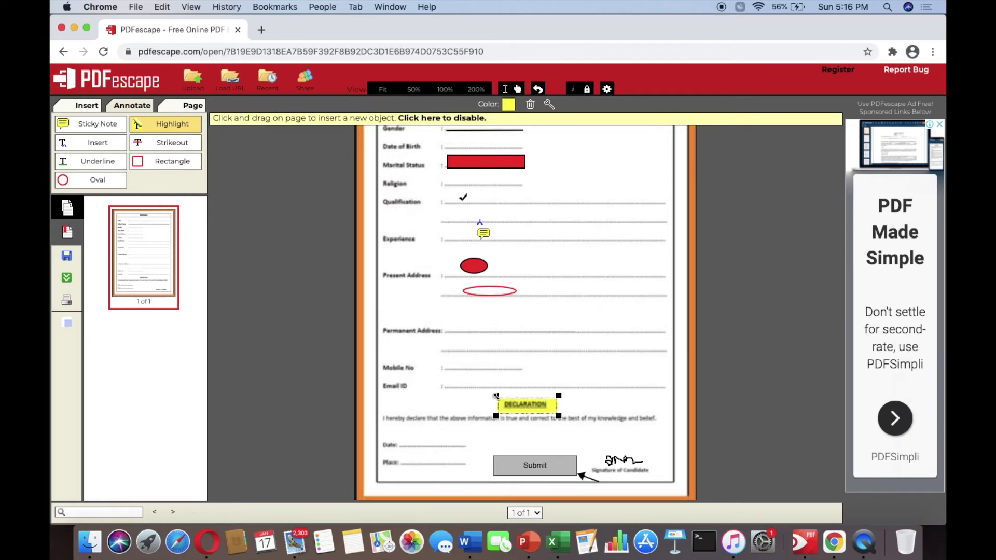
left_click(173, 145)
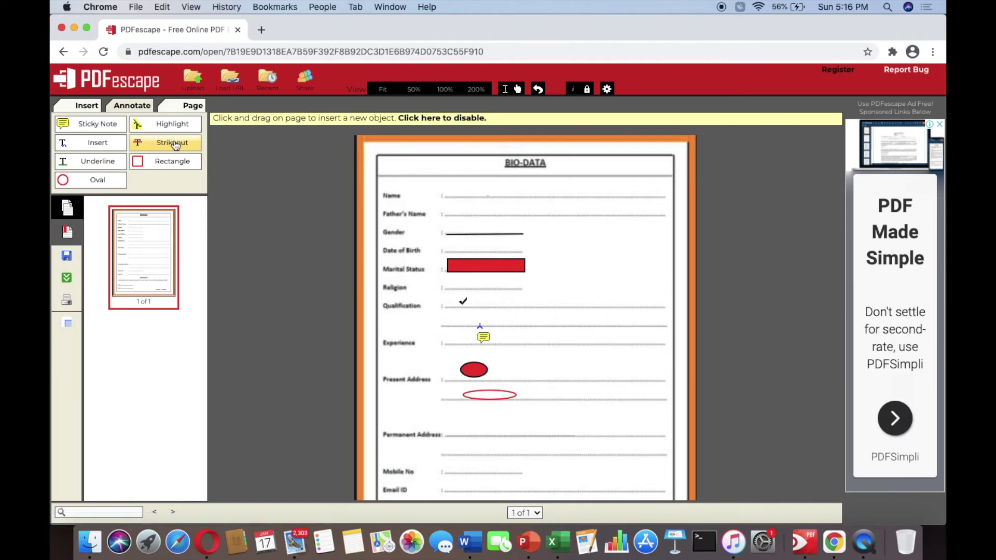
Add a text box on the Name line containing the person's name.
left_click(81, 110)
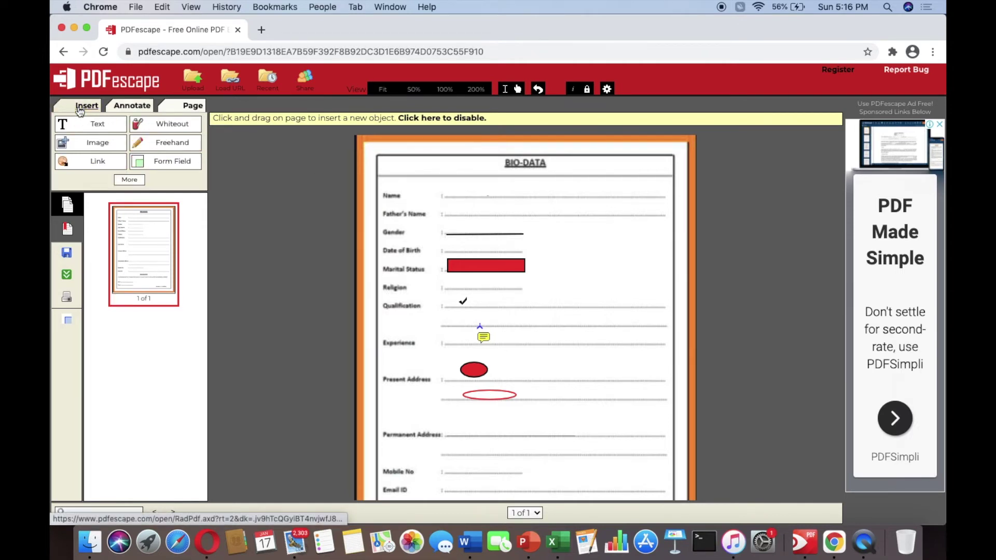
left_click(452, 192)
type("a")
key("BackSpace")
type("ANN")
key("BackSpace")
key("BackSpace")
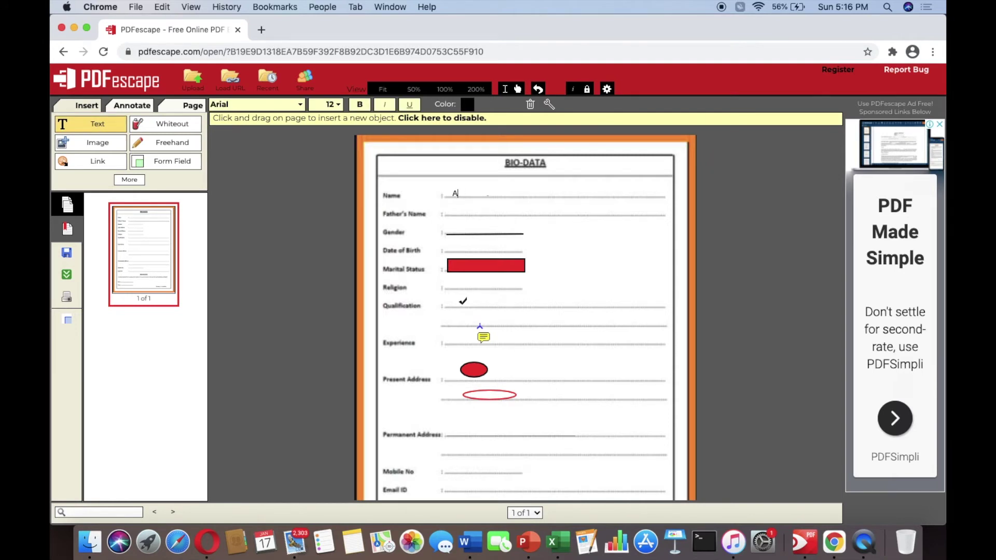
Format the name text as bold Times New Roman at size 13.
left_click(302, 107)
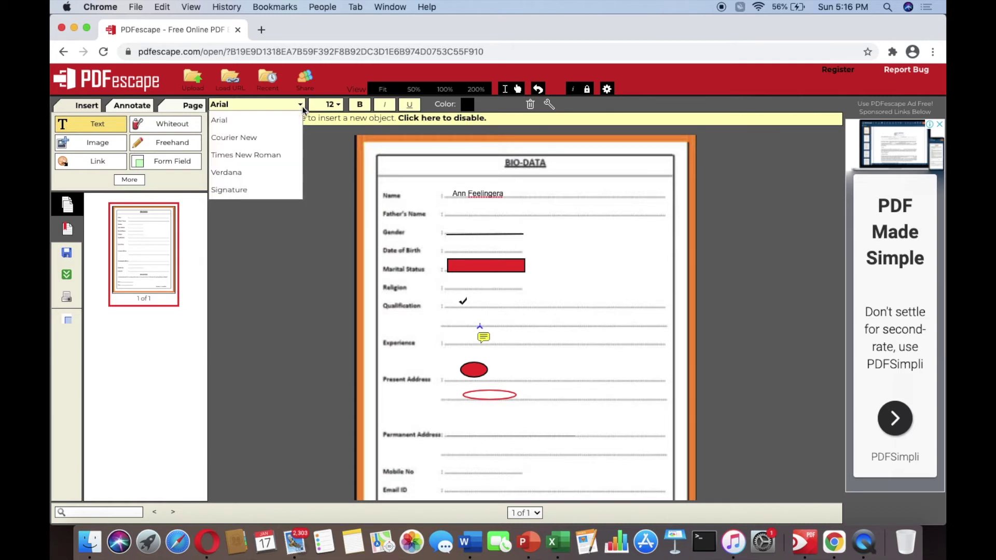
left_click(279, 153)
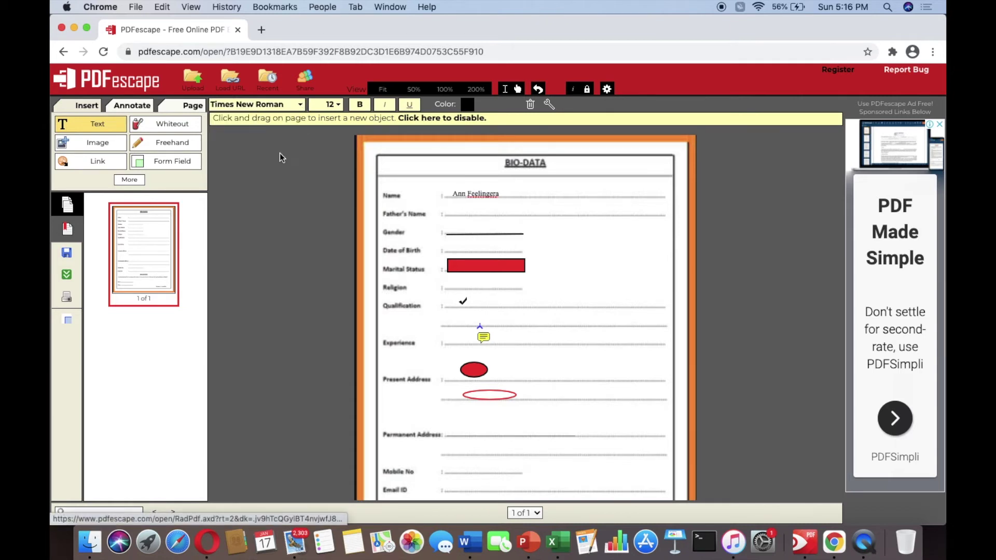
left_click(335, 105)
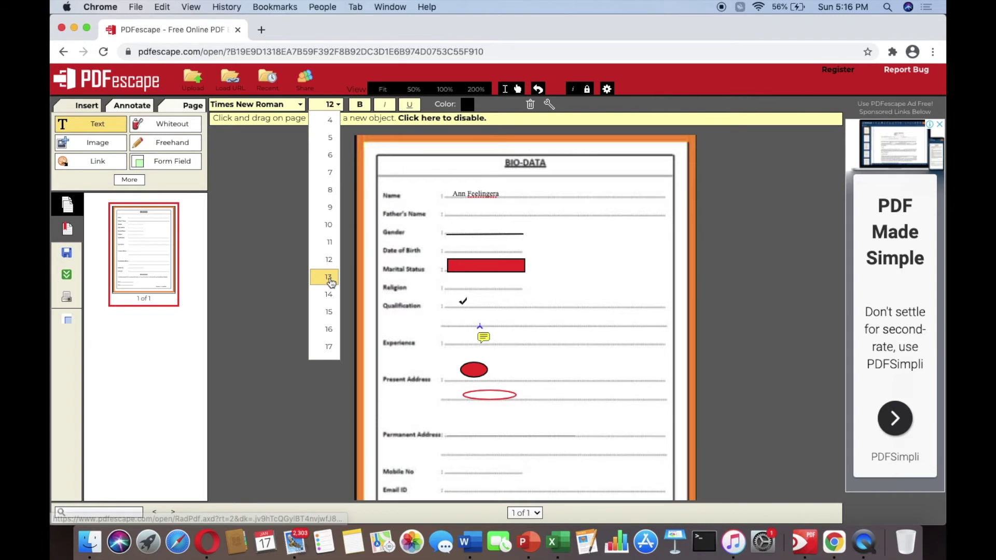
left_click(329, 277)
left_click(360, 105)
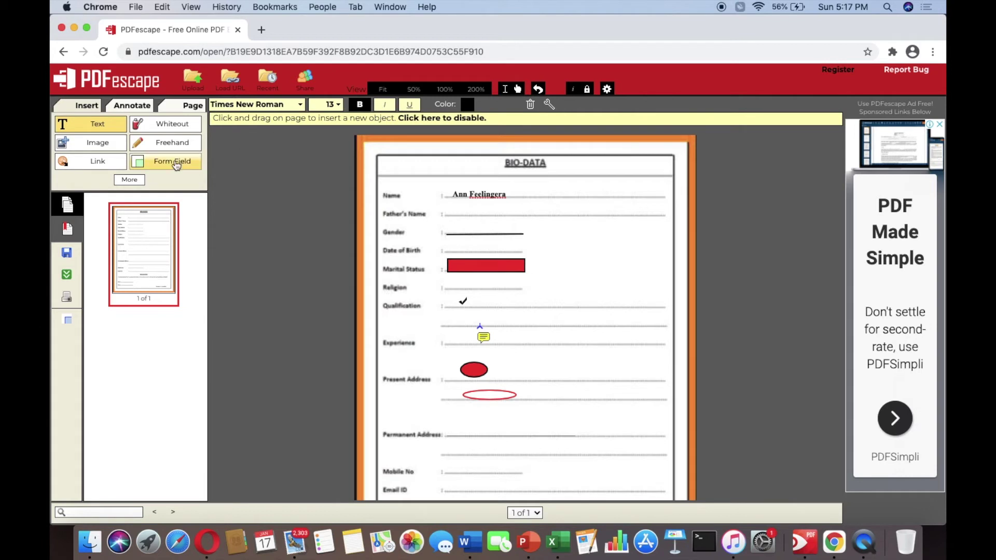
left_click(131, 182)
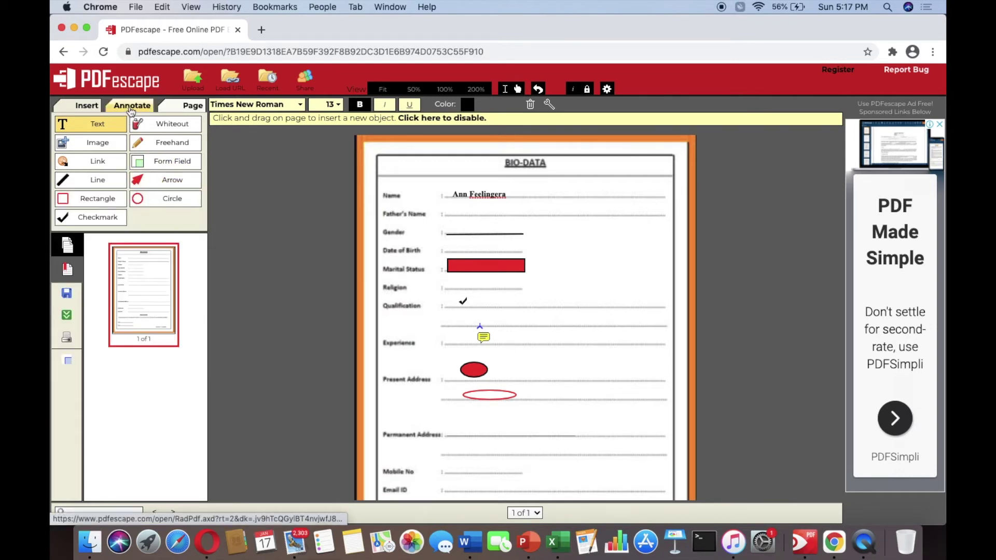
left_click(130, 107)
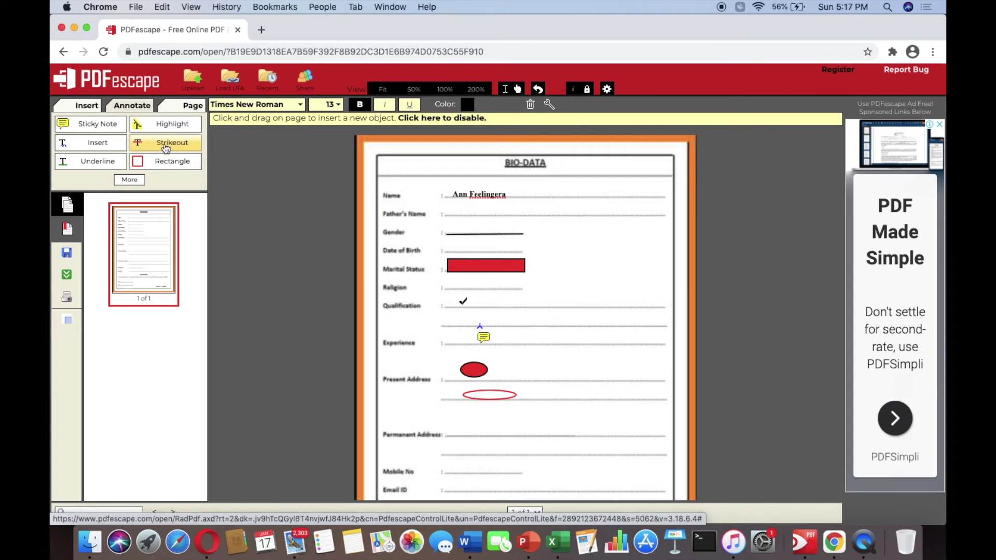
Strike out the typed name and draw a thin red rectangle under Permanent Address.
left_click(164, 148)
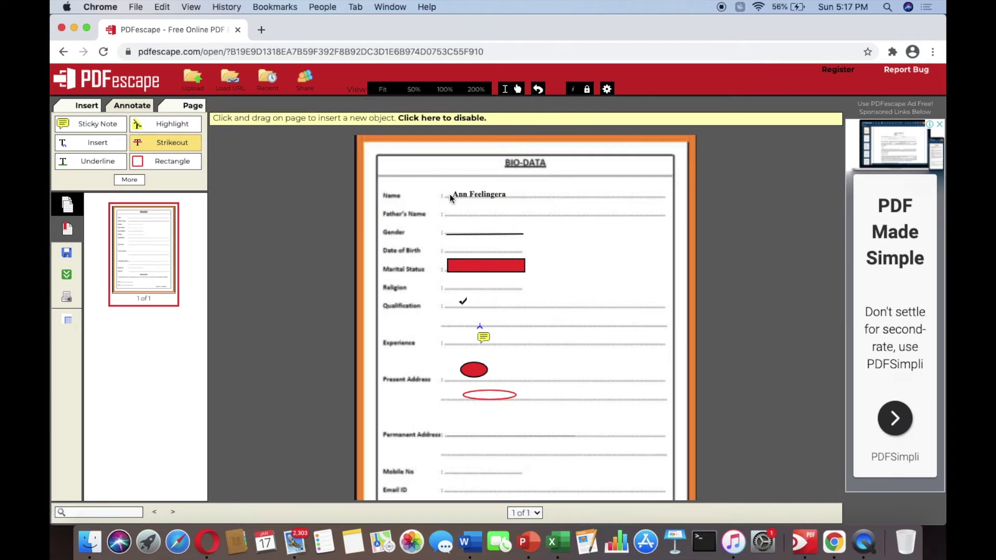
left_click_drag(504, 197, 517, 196)
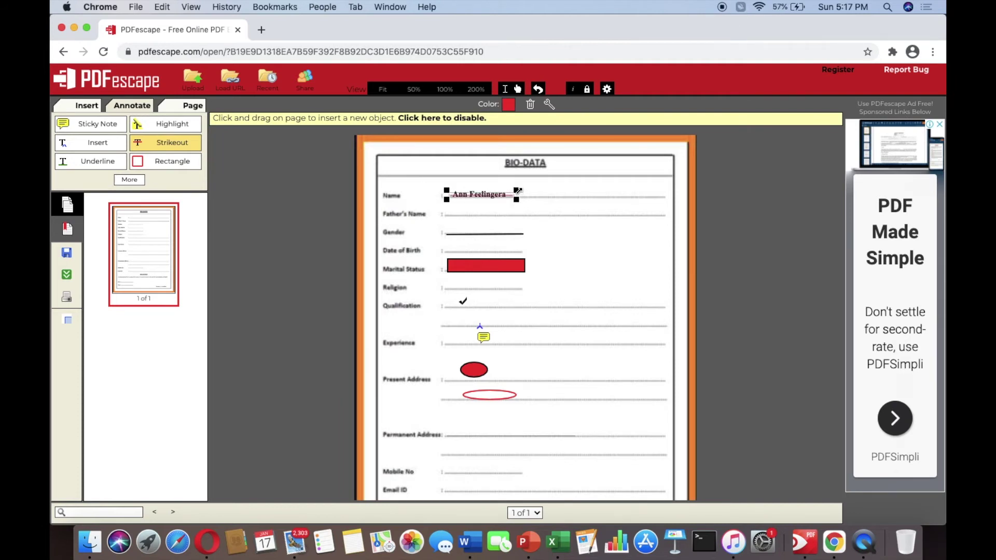
left_click(158, 166)
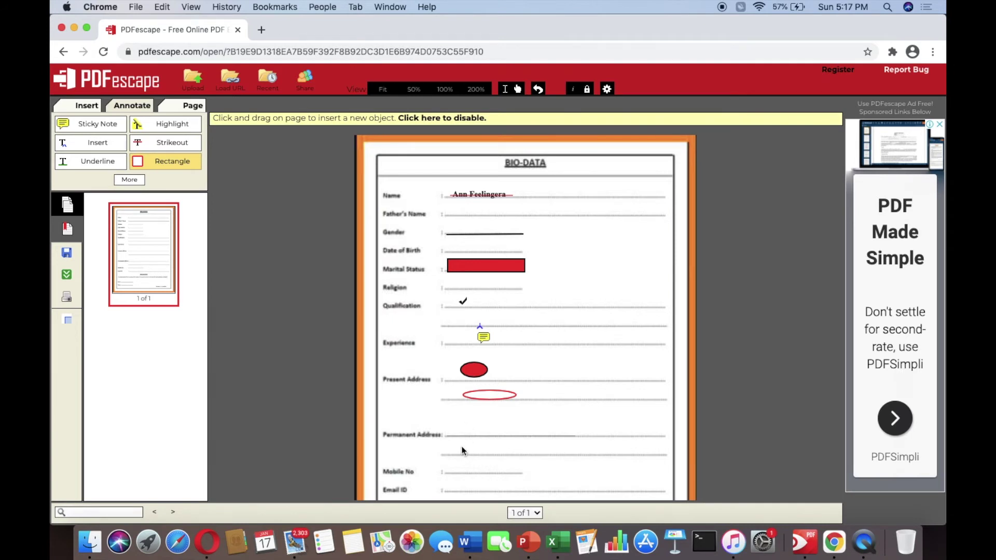
left_click_drag(462, 446, 523, 453)
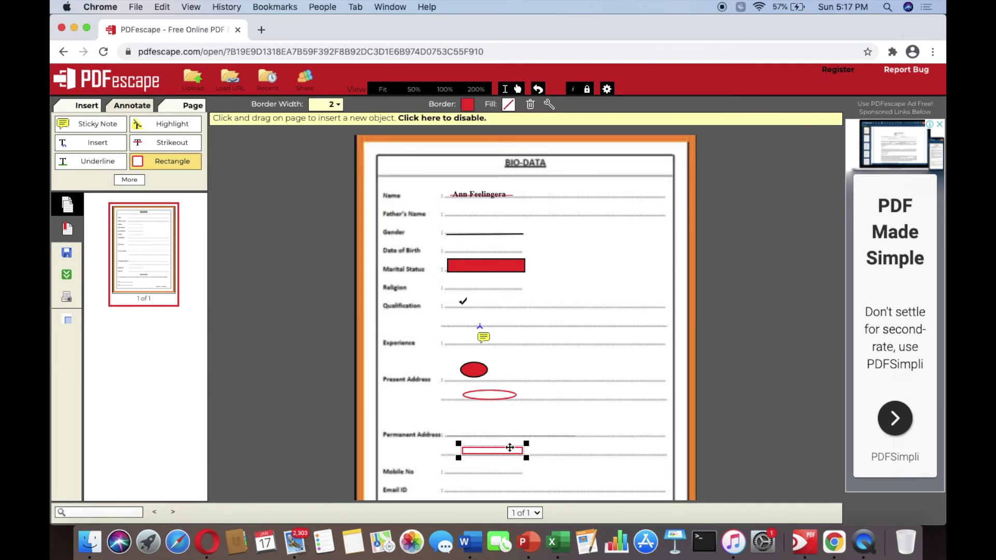
left_click(134, 180)
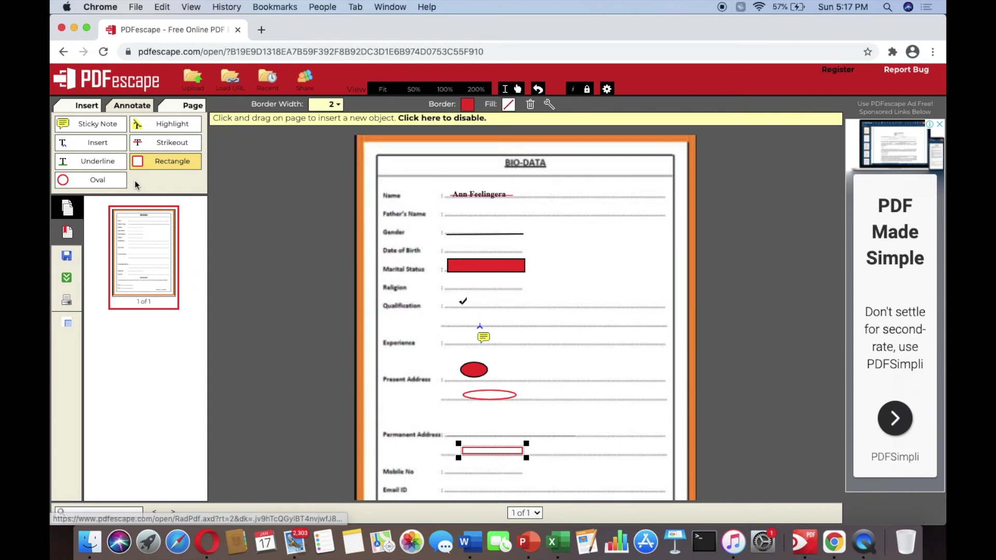
Save, append the blank bio-data PDF as page 2, and view that page.
left_click(189, 109)
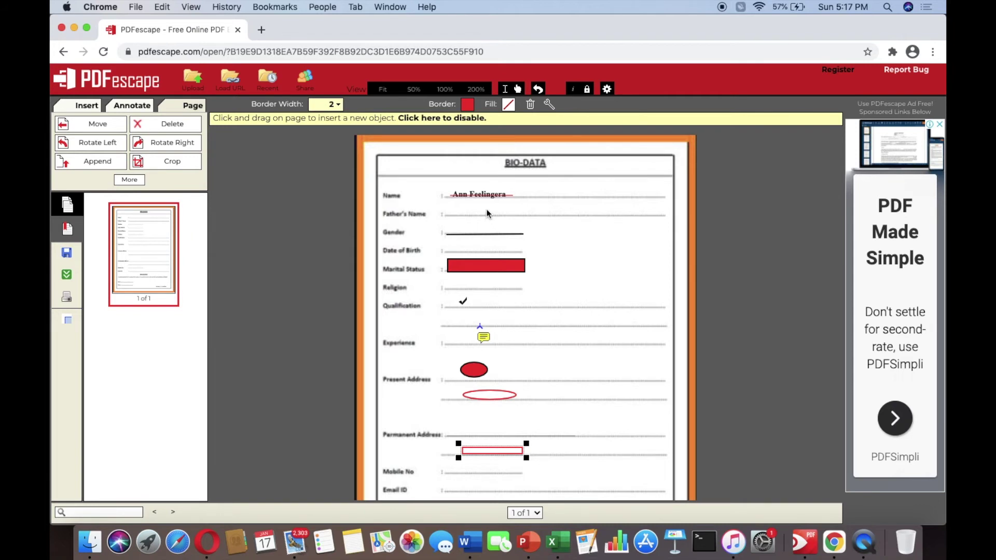
left_click(132, 183)
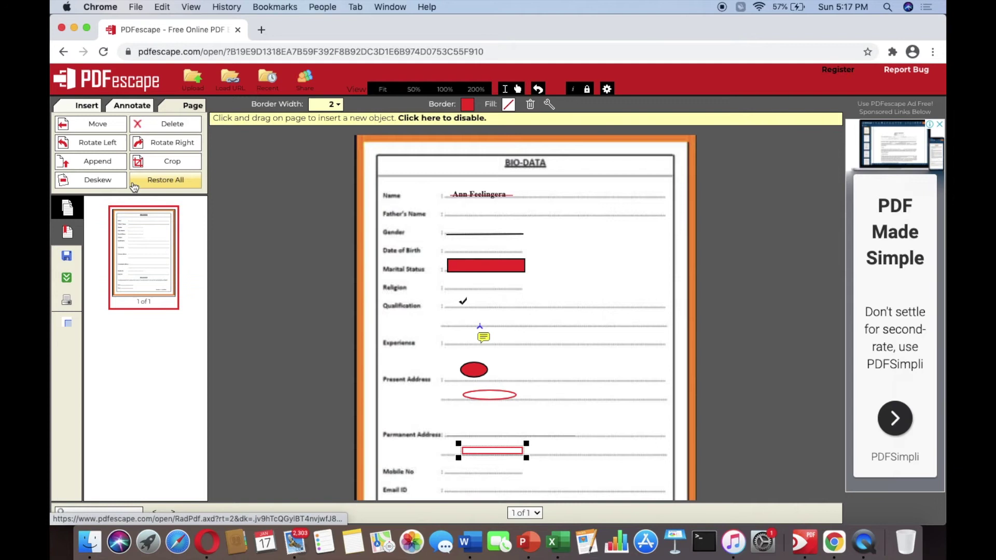
left_click(110, 165)
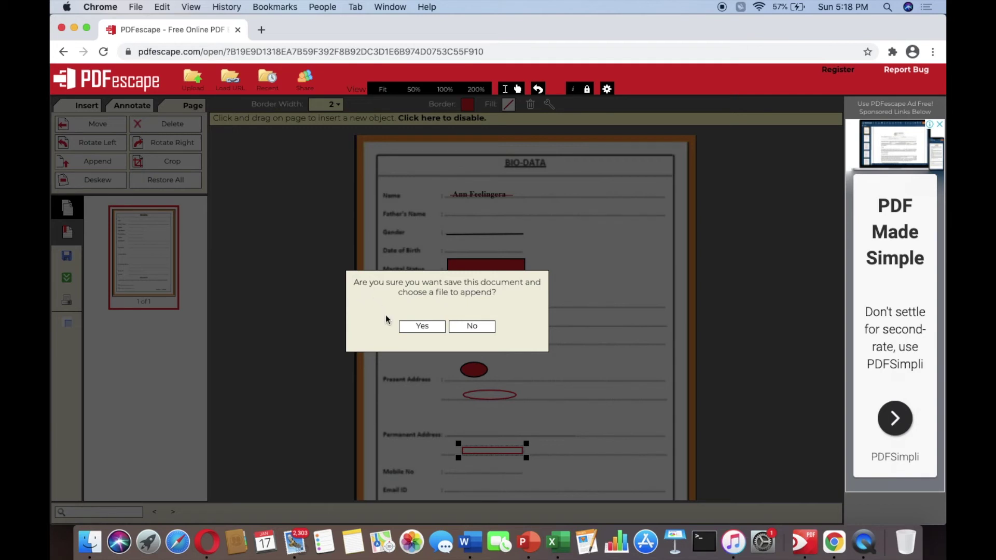
left_click(410, 331)
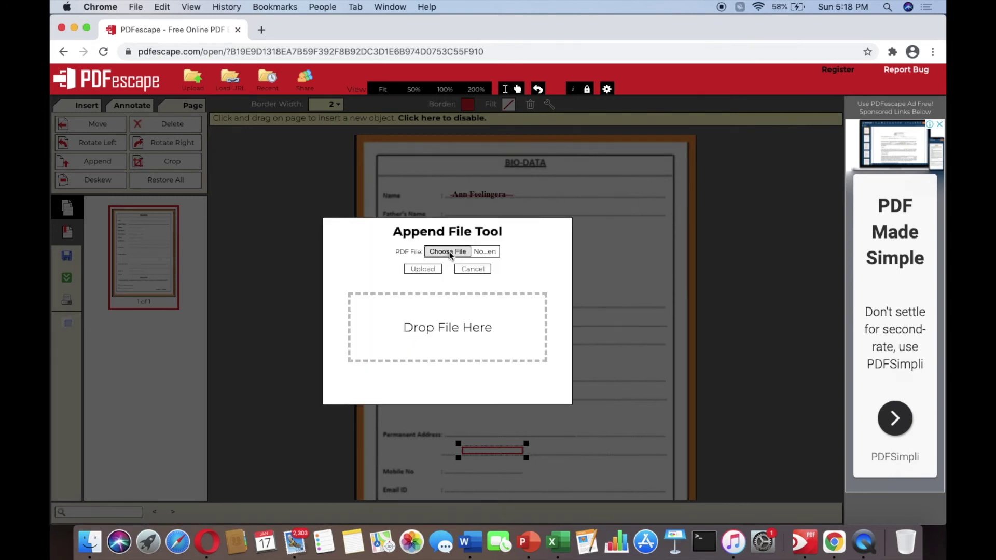
left_click(450, 253)
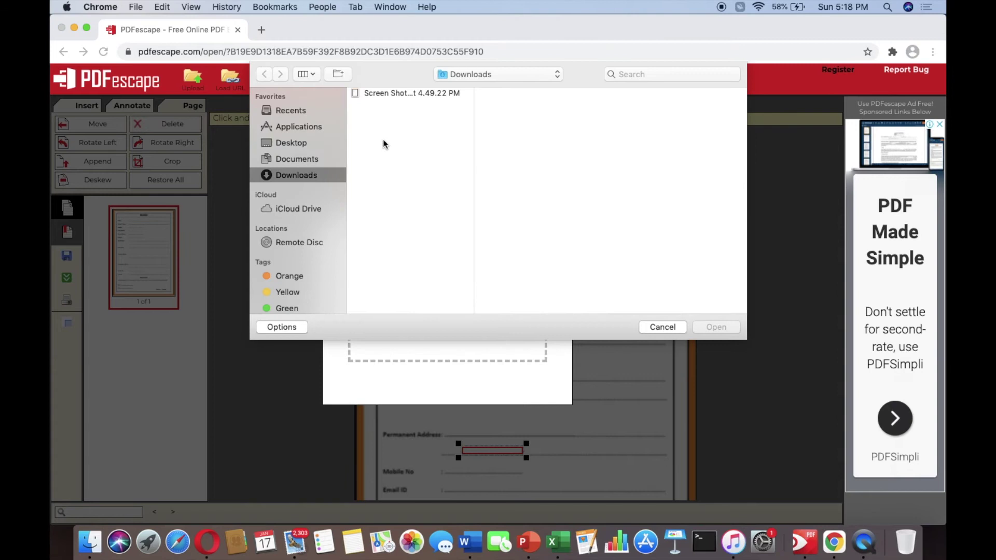
left_click(710, 327)
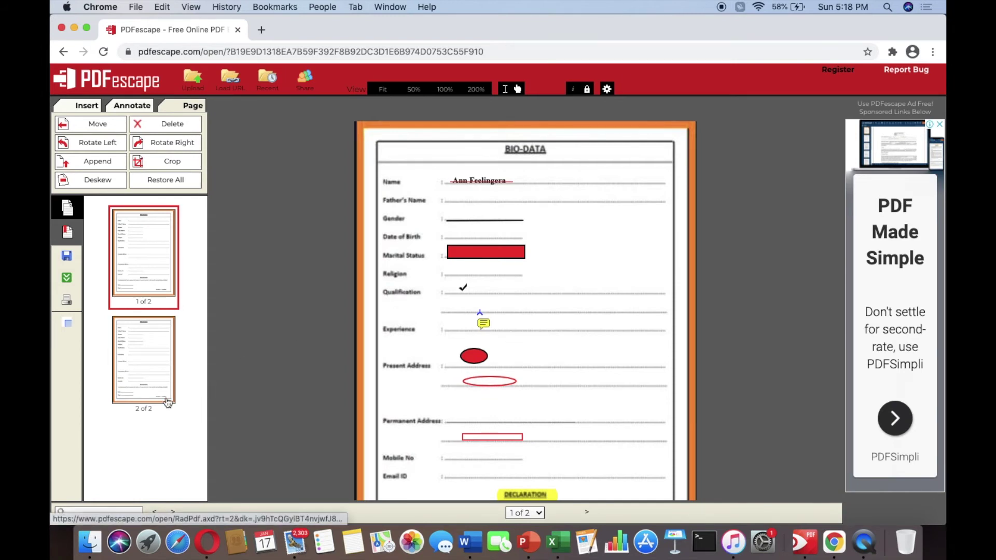
left_click(157, 373)
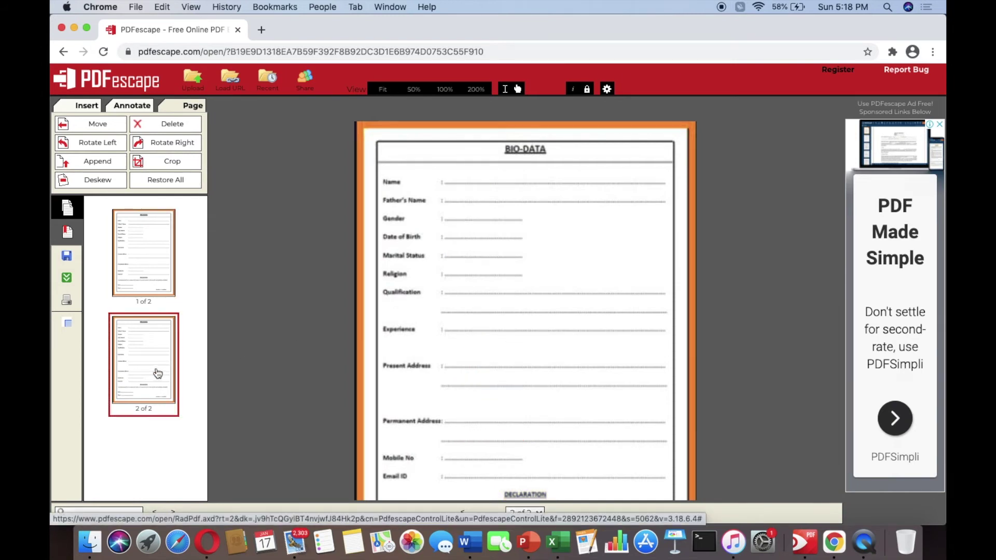